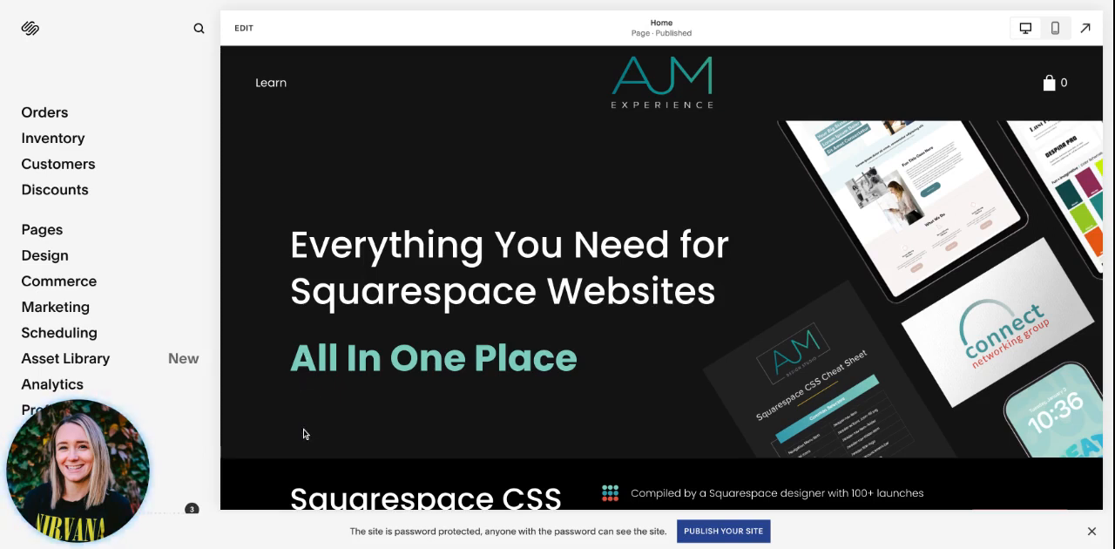
Step: Open the Home page for editing and bring up the site header's title and logo settings
{"action": "left_click", "coordinate": [46, 523]}
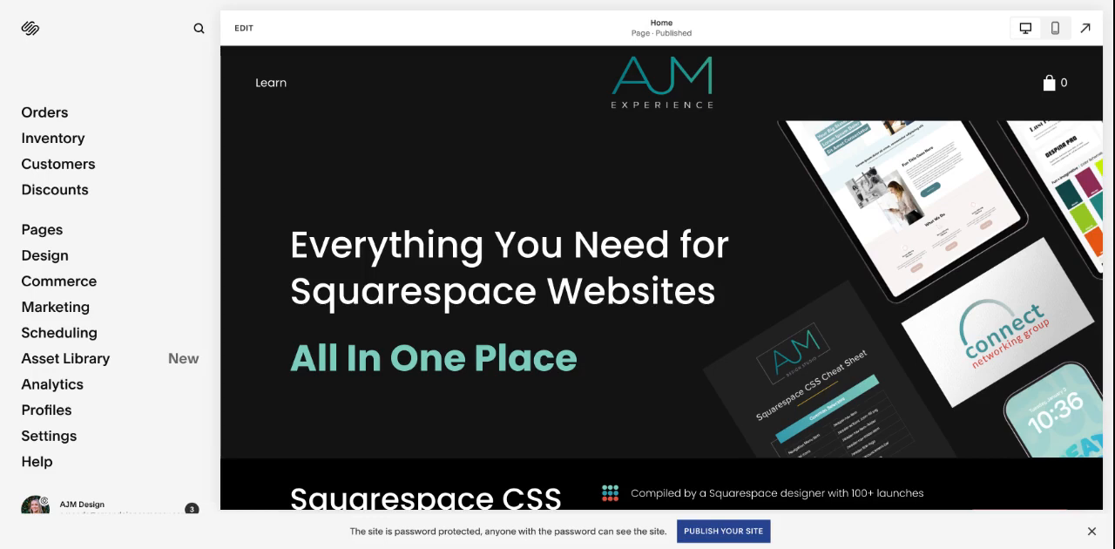
{"action": "left_click", "coordinate": [244, 28]}
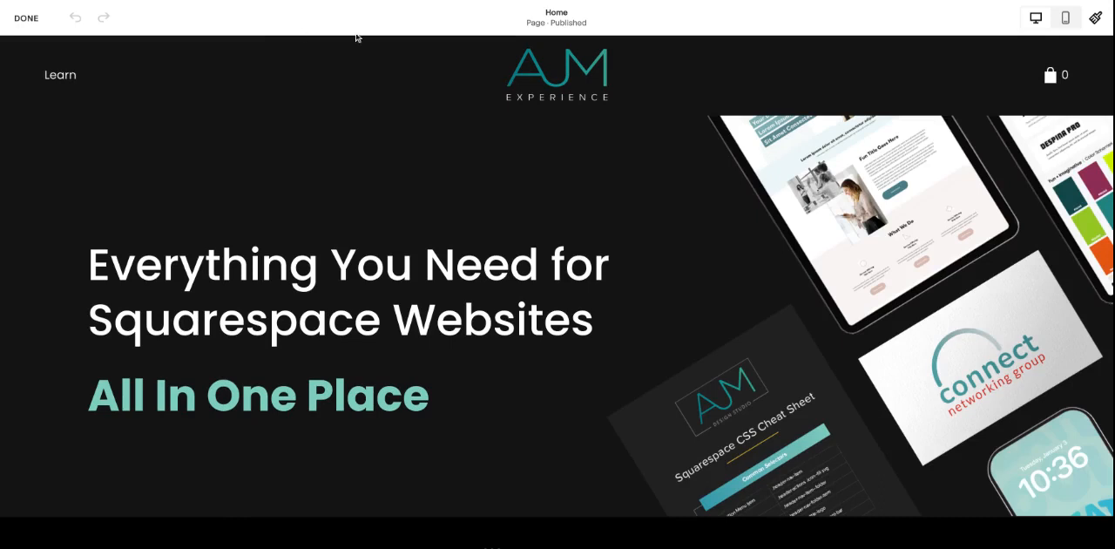
{"action": "mouse_move", "coordinate": [466, 82]}
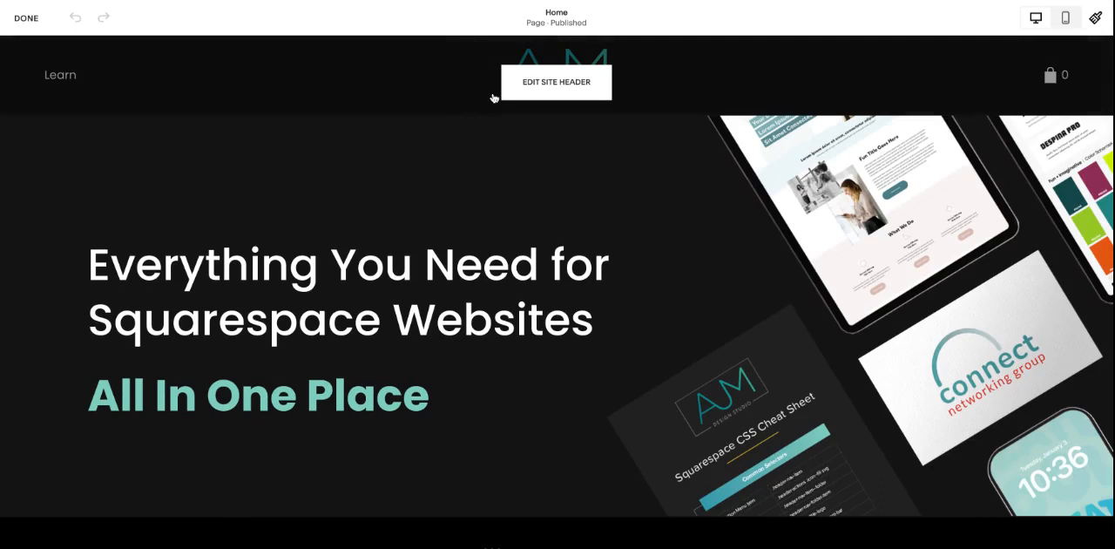
{"action": "left_click", "coordinate": [559, 84]}
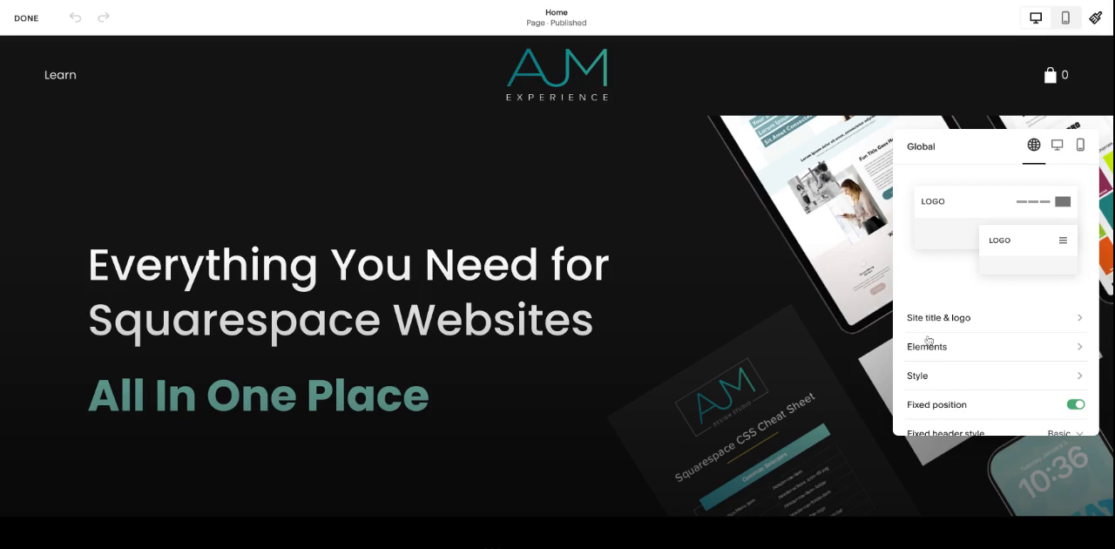
{"action": "scroll", "coordinate": [924, 250], "scroll_direction": "down", "scroll_amount": 2}
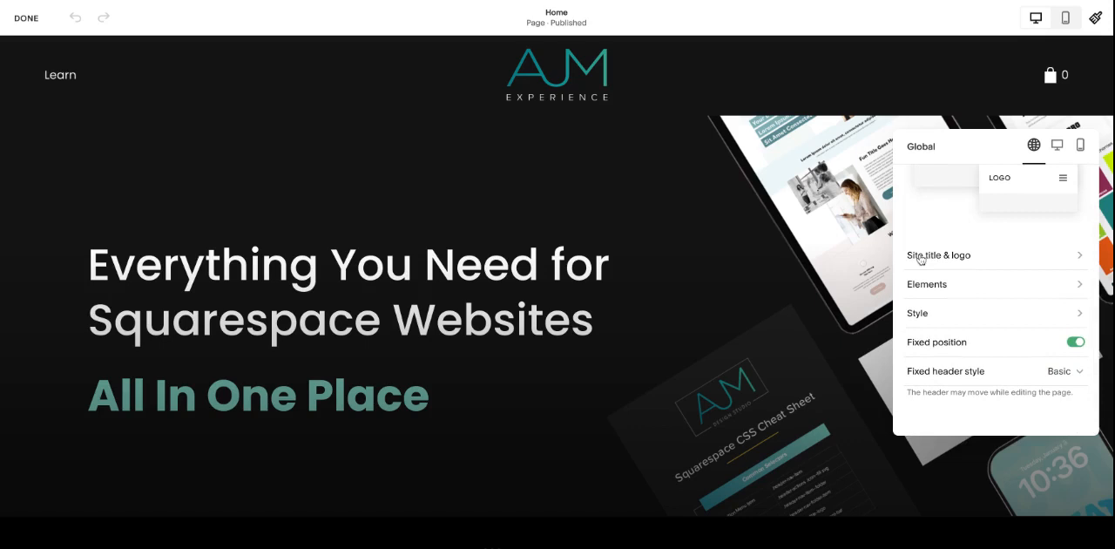
{"action": "left_click", "coordinate": [919, 258]}
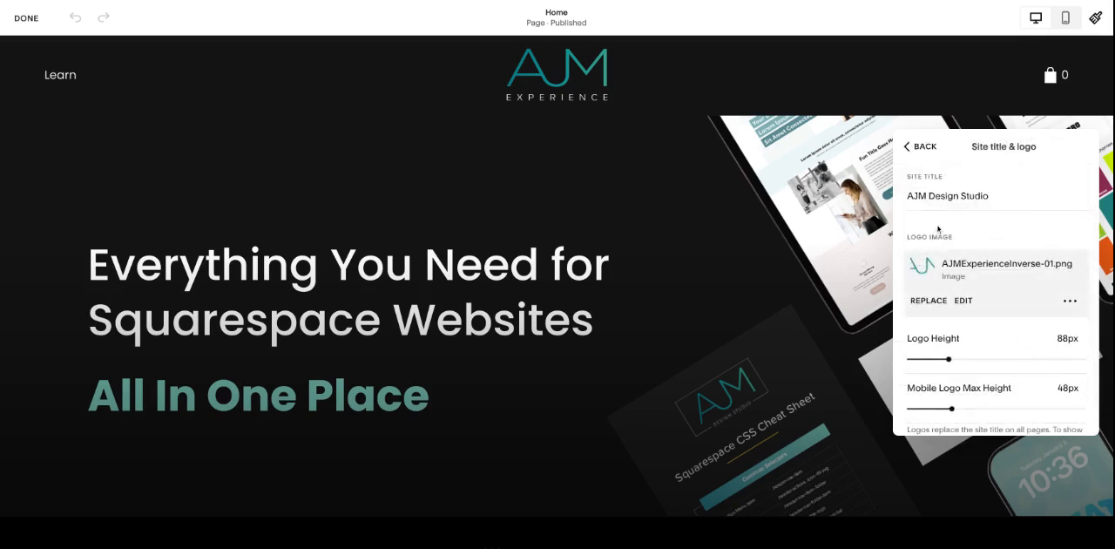
Step: Set the header's logo height to 89px
{"action": "left_click_drag", "start_coordinate": [993, 197], "coordinate": [904, 198]}
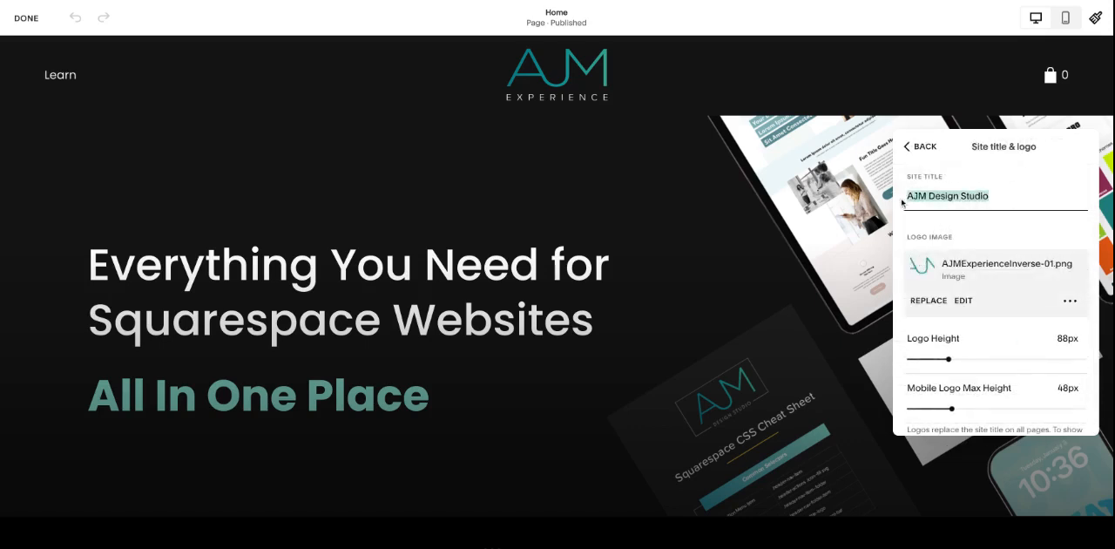
{"action": "left_click", "coordinate": [1006, 199]}
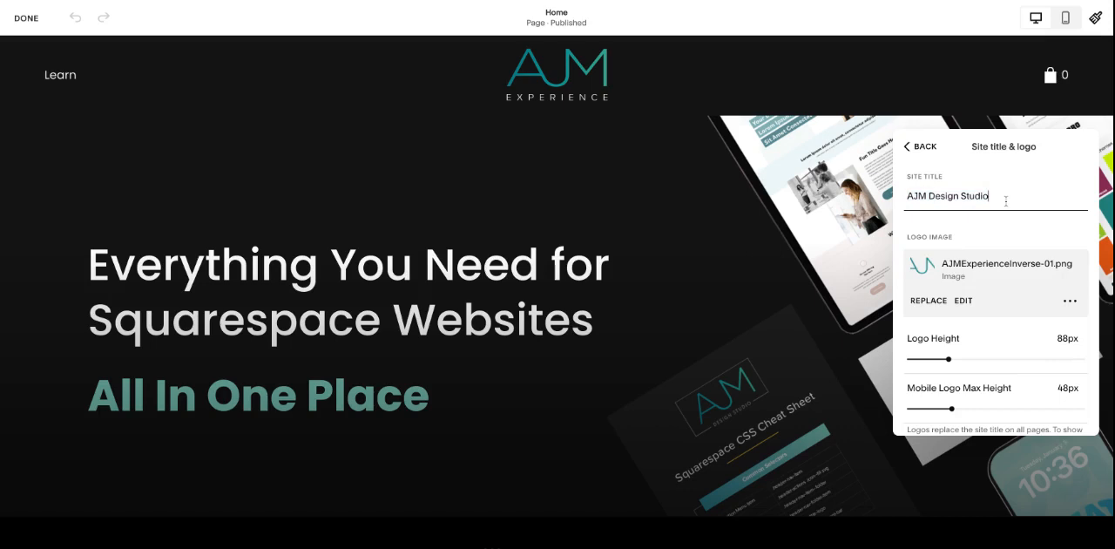
{"action": "scroll", "coordinate": [1006, 201], "scroll_direction": "down", "scroll_amount": 1}
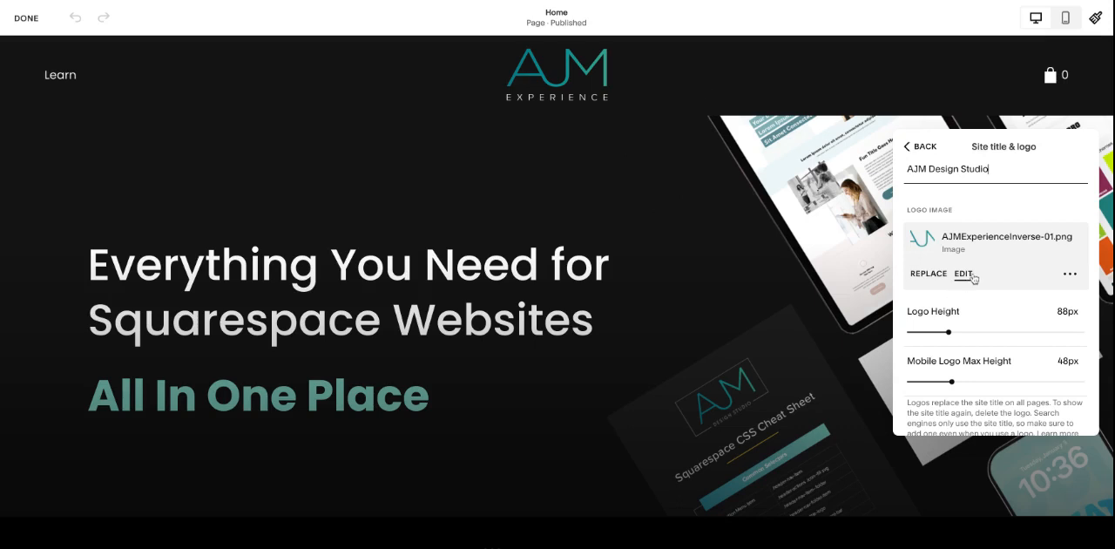
{"action": "scroll", "coordinate": [961, 268], "scroll_direction": "down", "scroll_amount": 1}
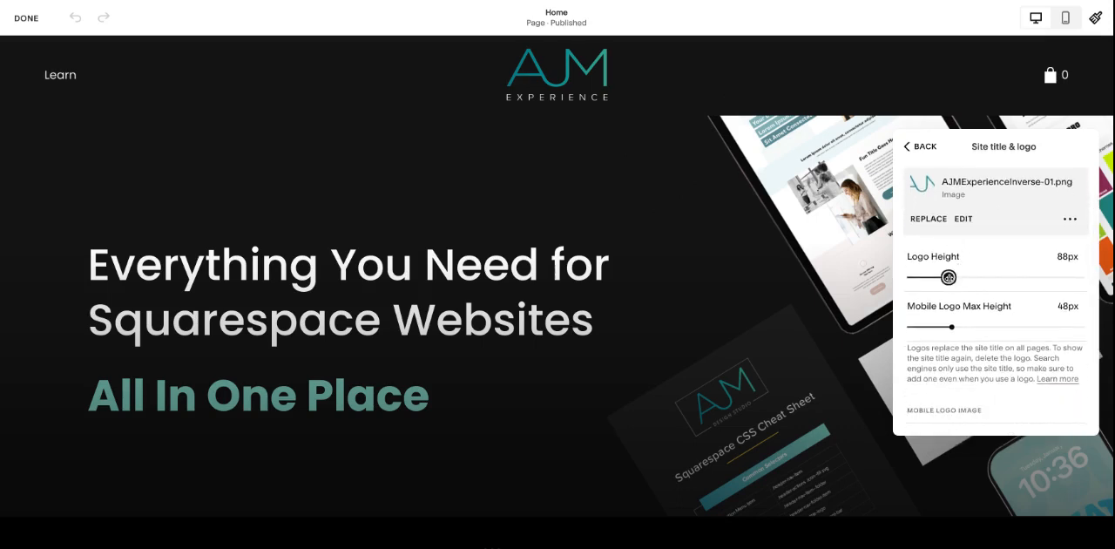
{"action": "left_click_drag", "start_coordinate": [948, 277], "coordinate": [948, 277]}
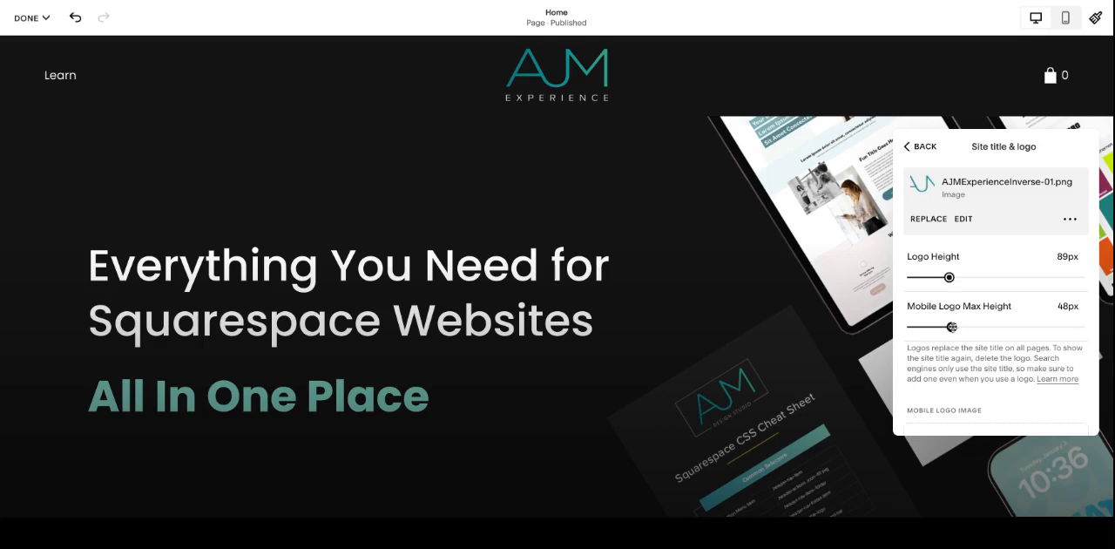
Step: Examine the mobile header settings and the options for mobile logo height and a separate mobile logo image
{"action": "scroll", "coordinate": [988, 334], "scroll_direction": "down", "scroll_amount": 1}
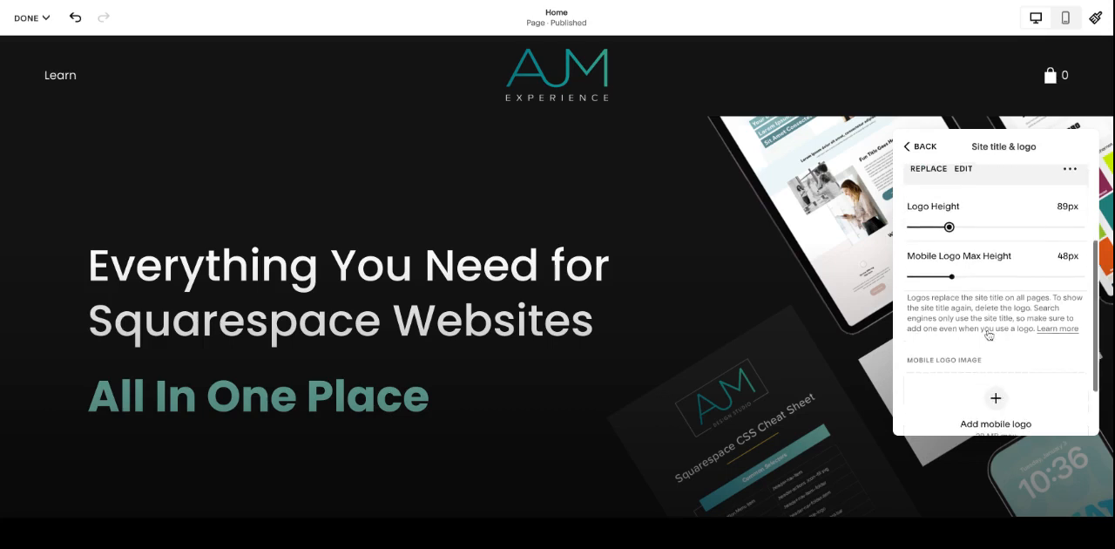
{"action": "scroll", "coordinate": [987, 335], "scroll_direction": "up", "scroll_amount": 3}
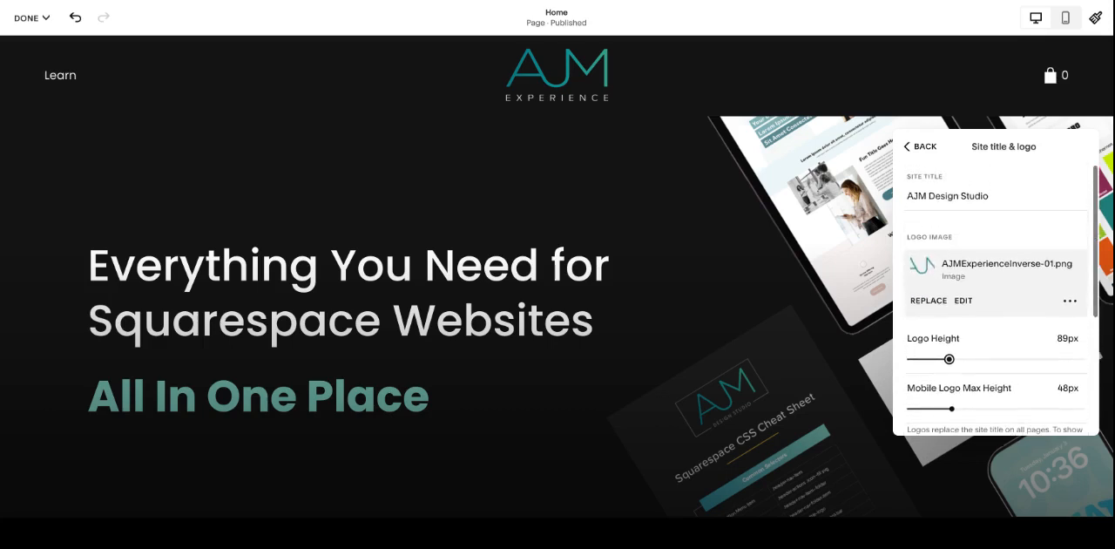
{"action": "scroll", "coordinate": [995, 304], "scroll_direction": "down", "scroll_amount": 1}
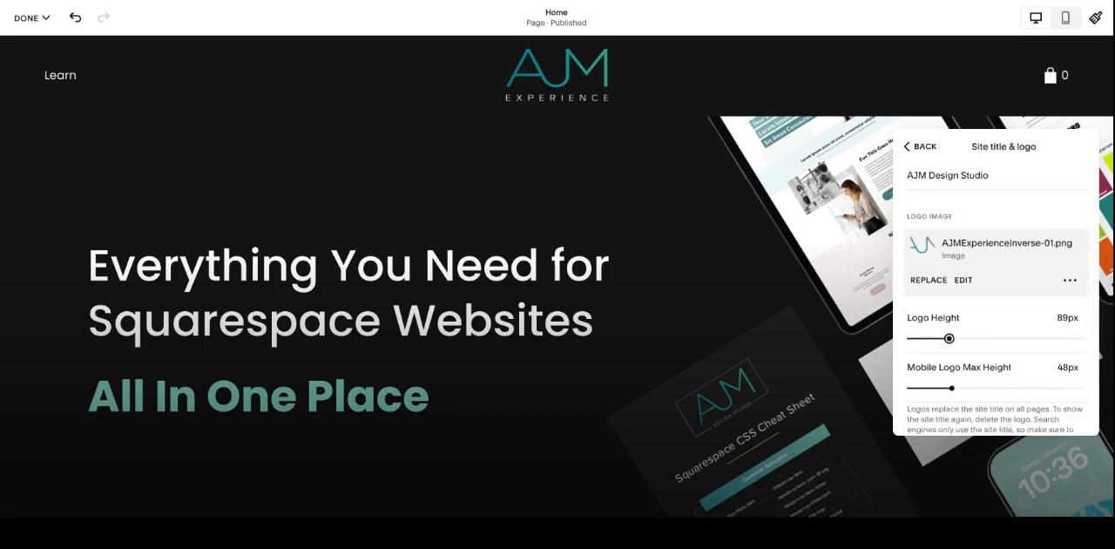
{"action": "left_click", "coordinate": [907, 146]}
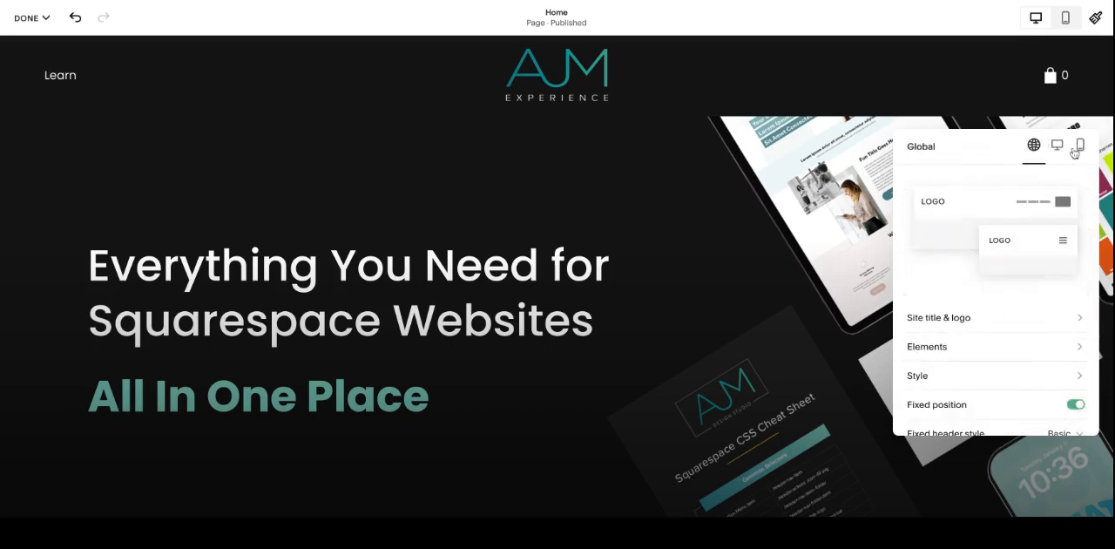
{"action": "left_click", "coordinate": [1079, 147]}
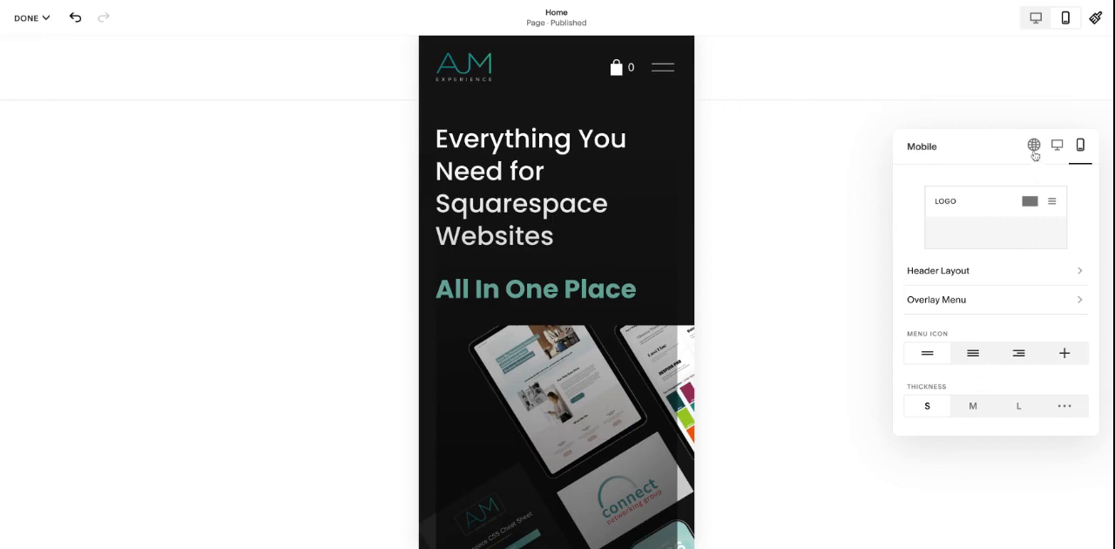
{"action": "left_click", "coordinate": [1033, 147]}
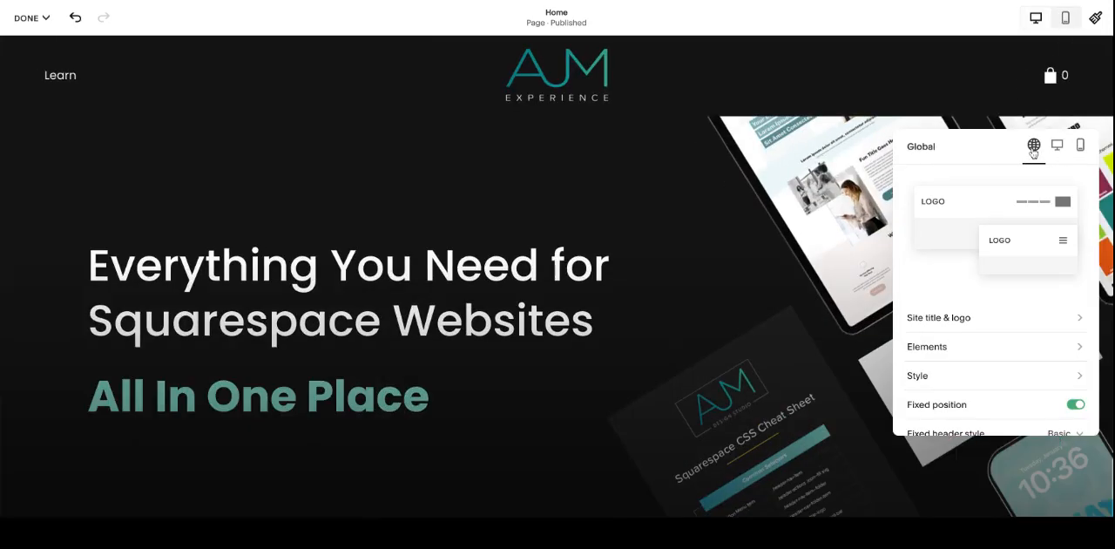
{"action": "left_click", "coordinate": [958, 324]}
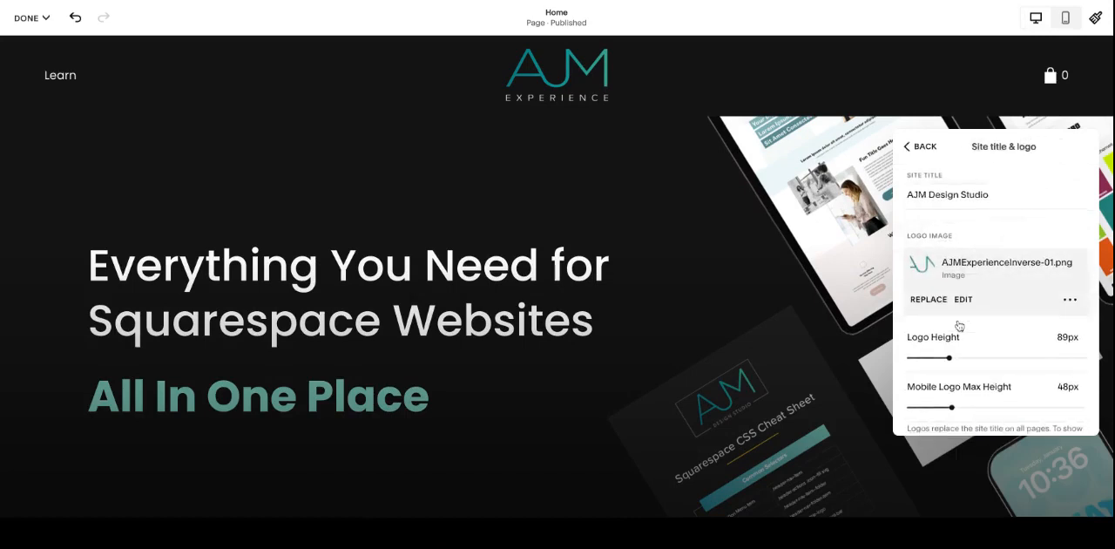
{"action": "scroll", "coordinate": [962, 314], "scroll_direction": "down", "scroll_amount": 2}
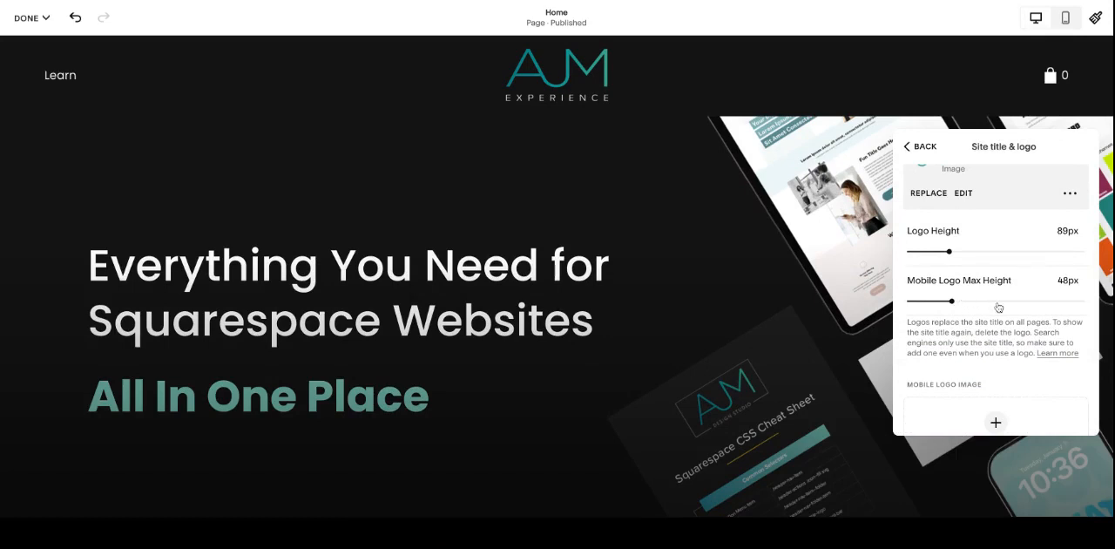
{"action": "scroll", "coordinate": [998, 307], "scroll_direction": "down", "scroll_amount": 2}
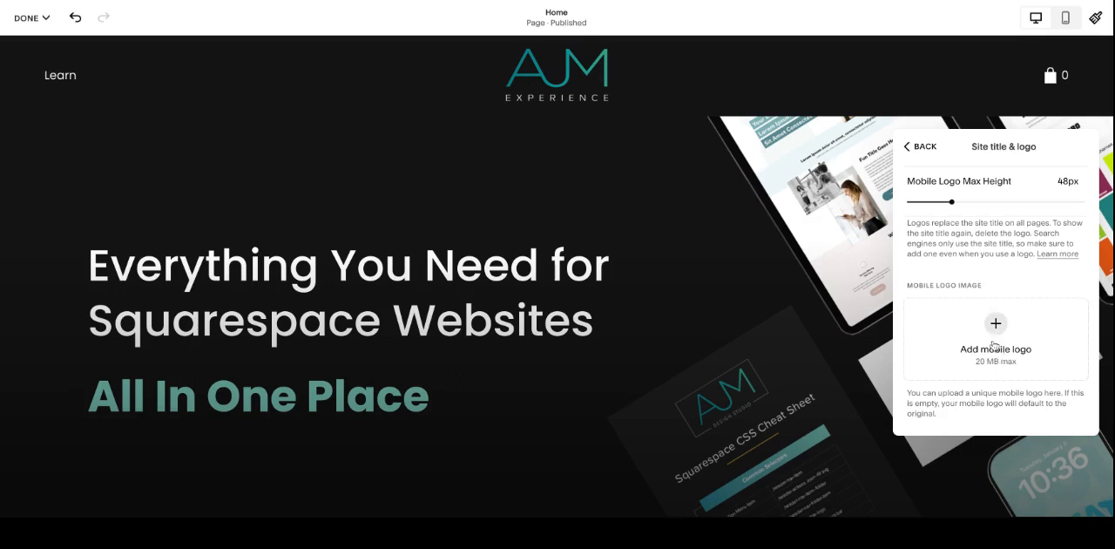
{"action": "scroll", "coordinate": [959, 227], "scroll_direction": "up", "scroll_amount": 4}
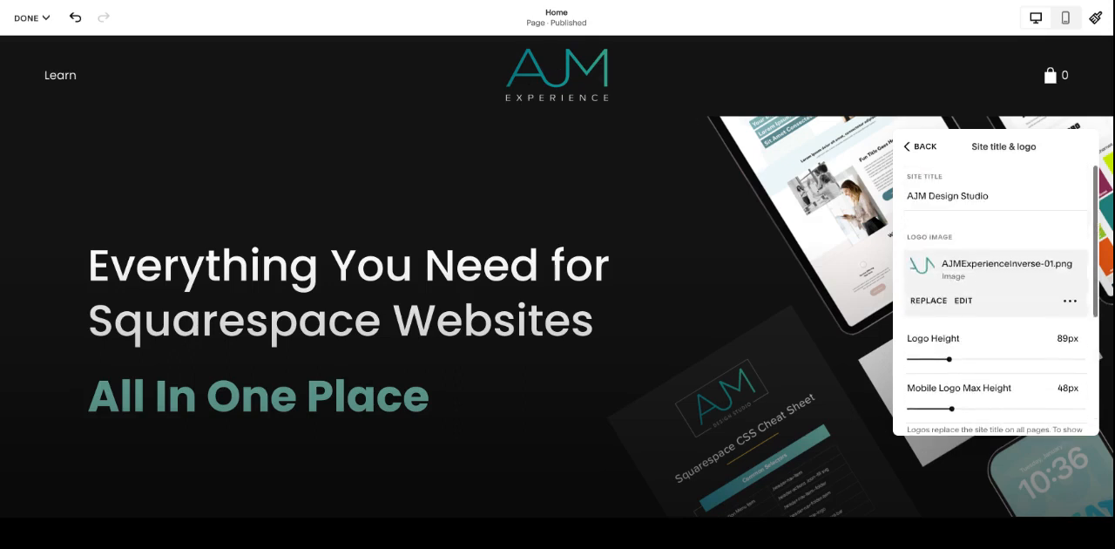
{"action": "left_click", "coordinate": [922, 155]}
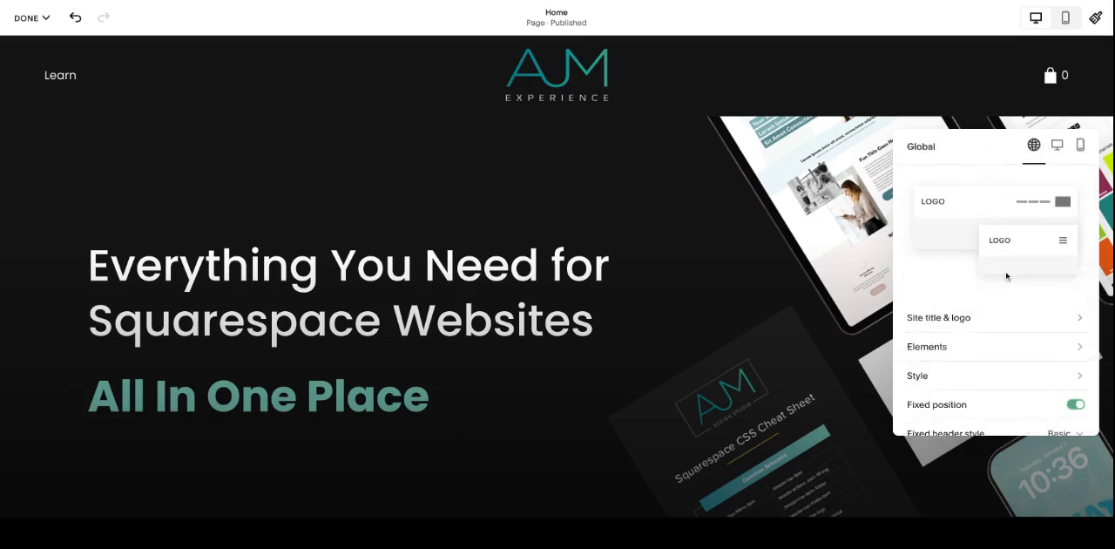
Step: Turn on the button element in the site header
{"action": "scroll", "coordinate": [1008, 276], "scroll_direction": "down", "scroll_amount": 1}
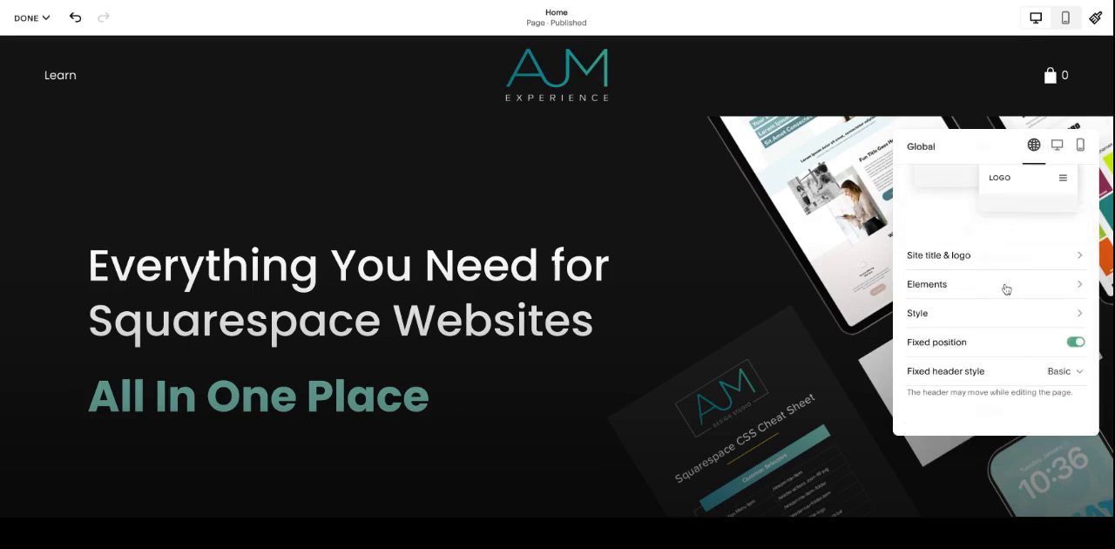
{"action": "left_click", "coordinate": [1007, 288]}
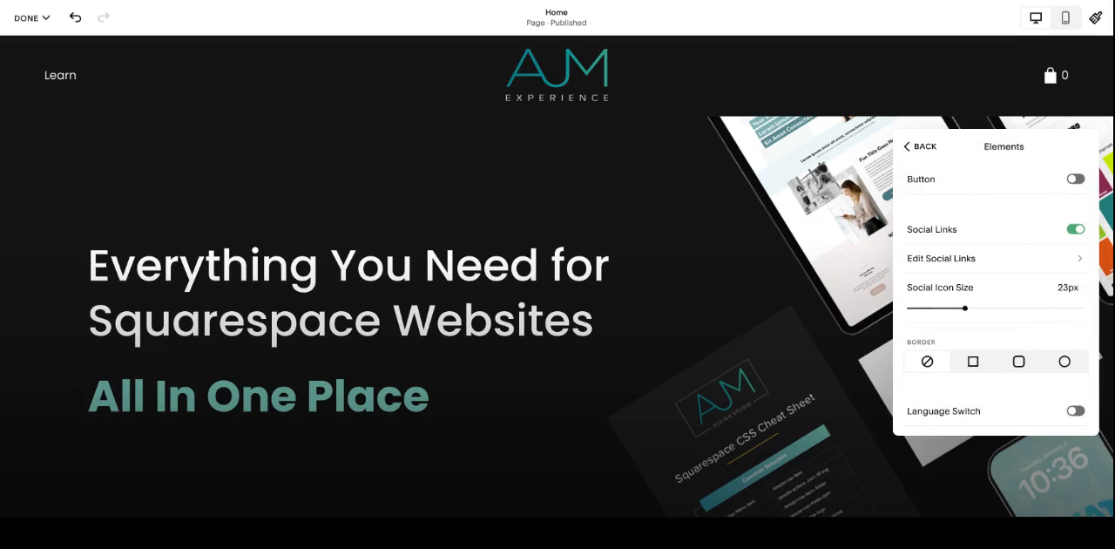
{"action": "left_click", "coordinate": [1059, 181]}
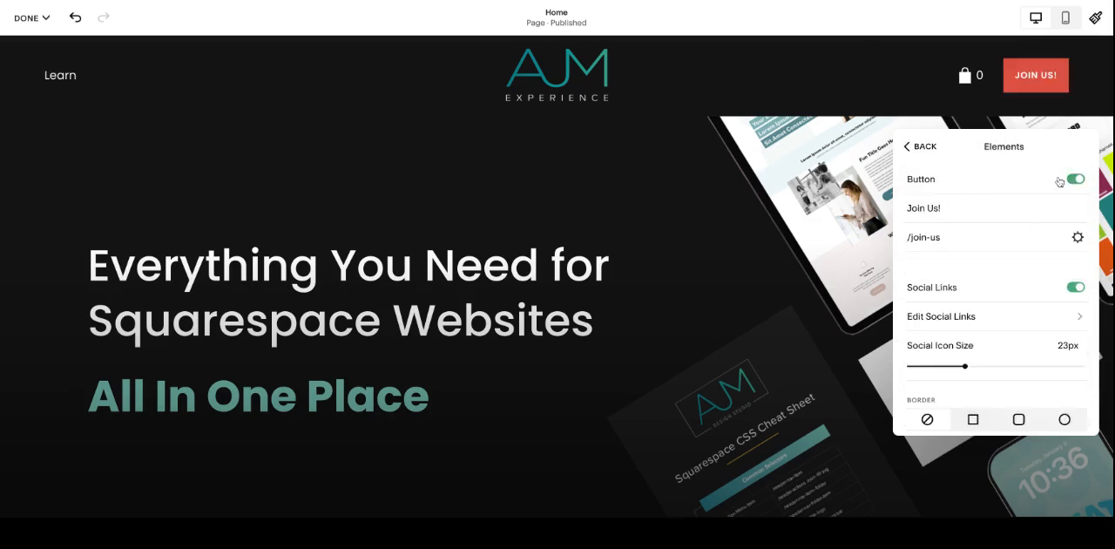
Step: Review the email, web address and page link options for the header's Join Us! button
{"action": "left_click", "coordinate": [1067, 209]}
{"action": "left_click", "coordinate": [1078, 238]}
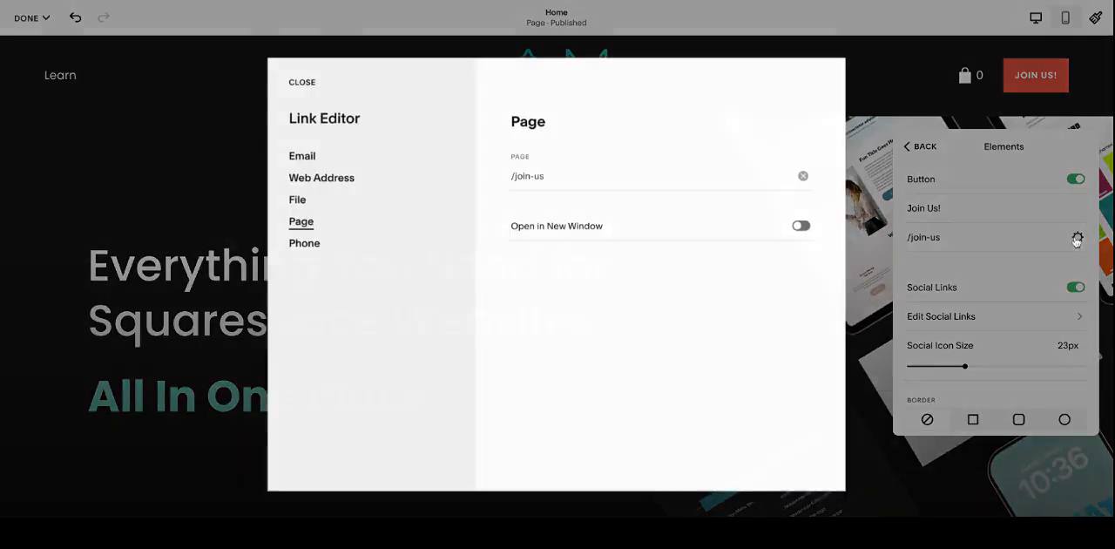
{"action": "left_click", "coordinate": [319, 157]}
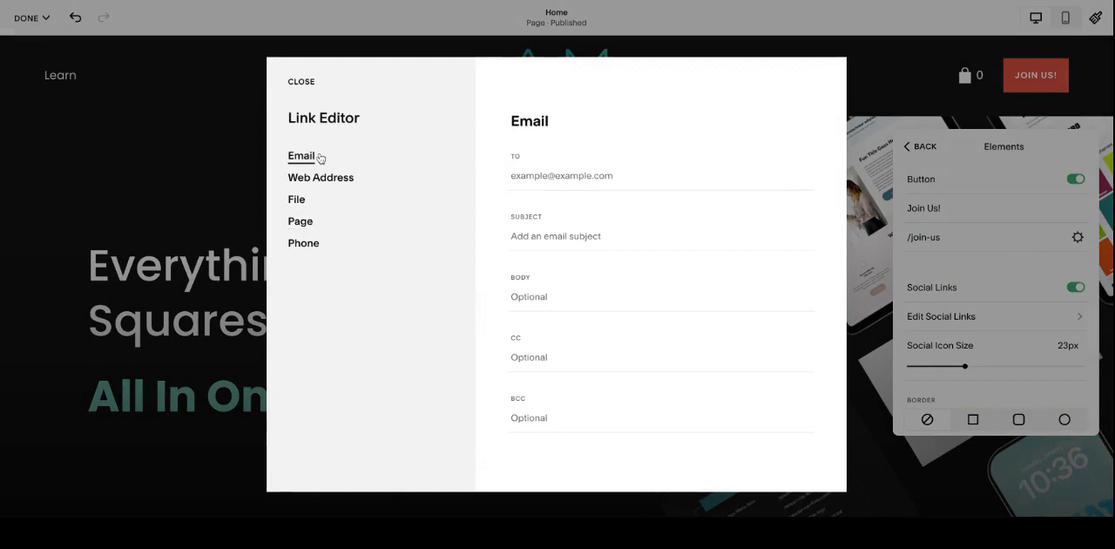
{"action": "left_click", "coordinate": [328, 178]}
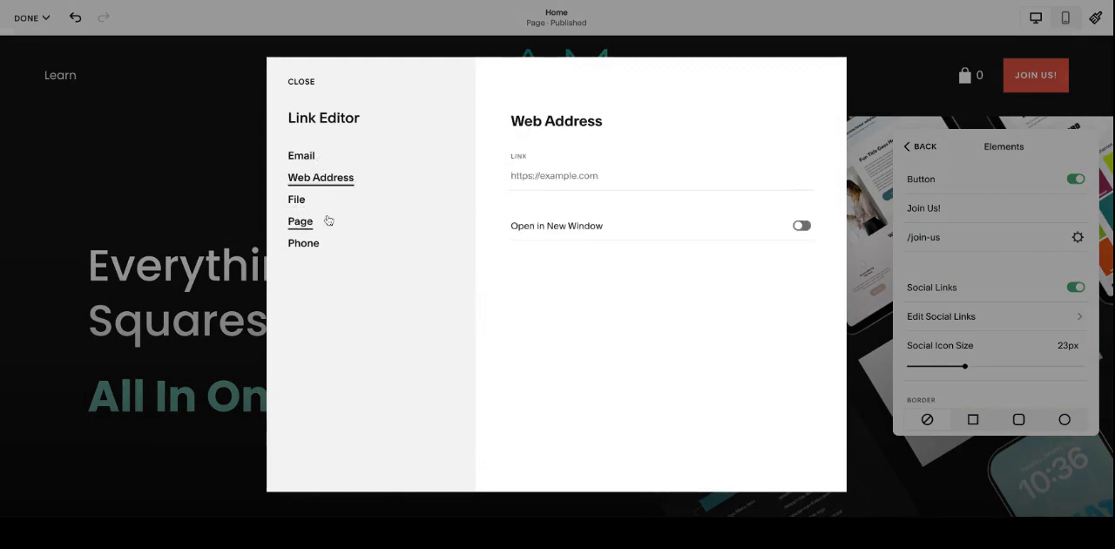
{"action": "left_click", "coordinate": [328, 221]}
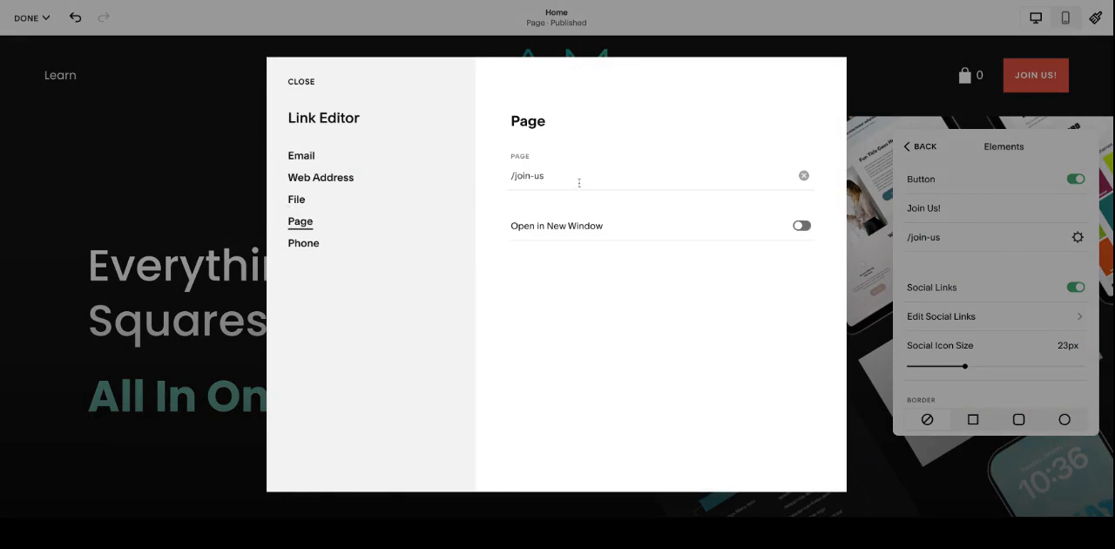
{"action": "left_click", "coordinate": [301, 81]}
Step: Add pinterest.com and linkedin.com to the header's social links, leaving social links enabled
{"action": "scroll", "coordinate": [1056, 281], "scroll_direction": "down", "scroll_amount": 2}
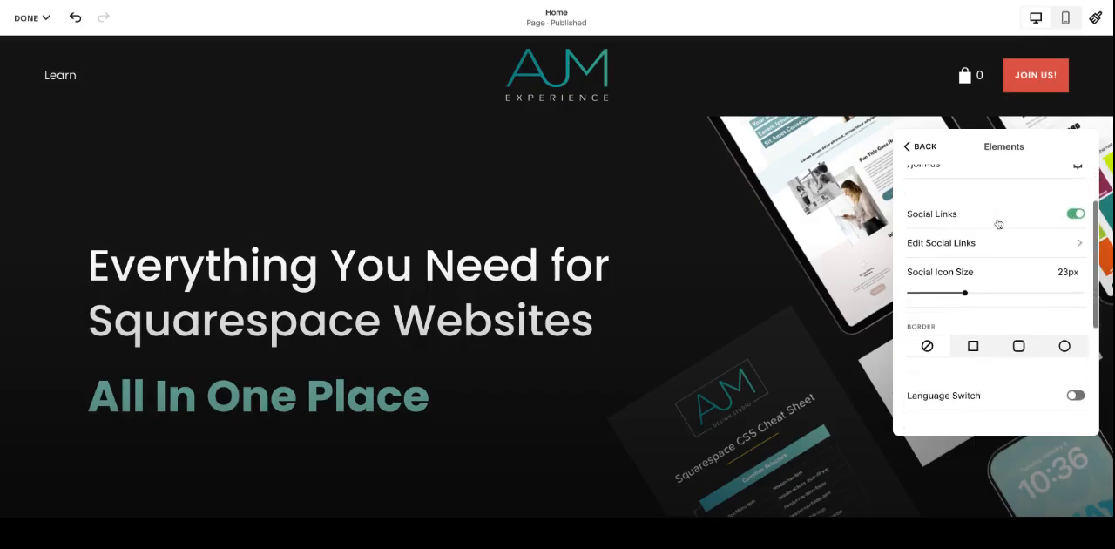
{"action": "left_click", "coordinate": [1075, 214]}
{"action": "left_click", "coordinate": [1075, 214]}
{"action": "left_click", "coordinate": [1038, 246]}
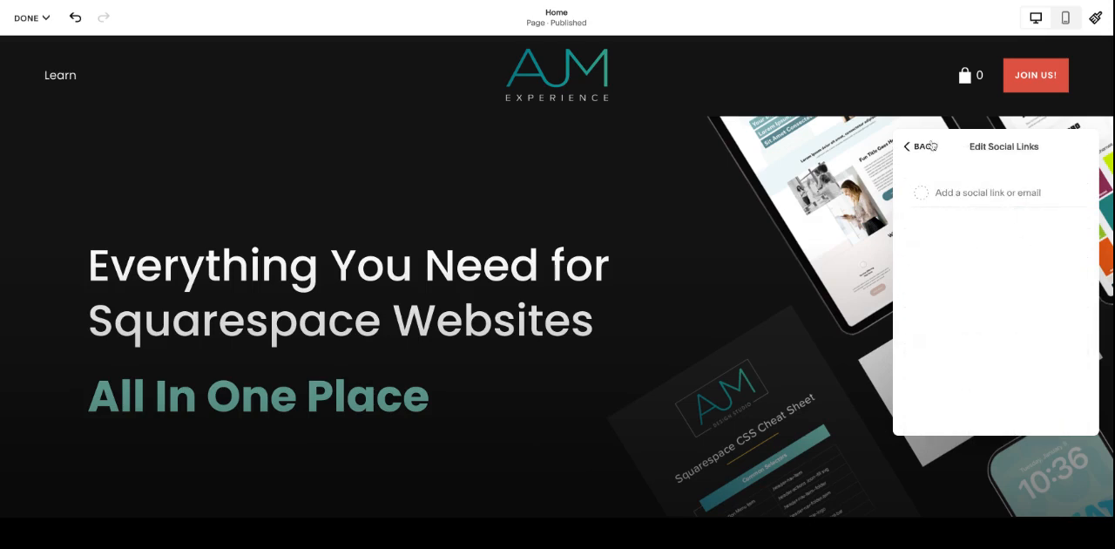
{"action": "left_click", "coordinate": [976, 195]}
{"action": "type", "text": "pinter"}
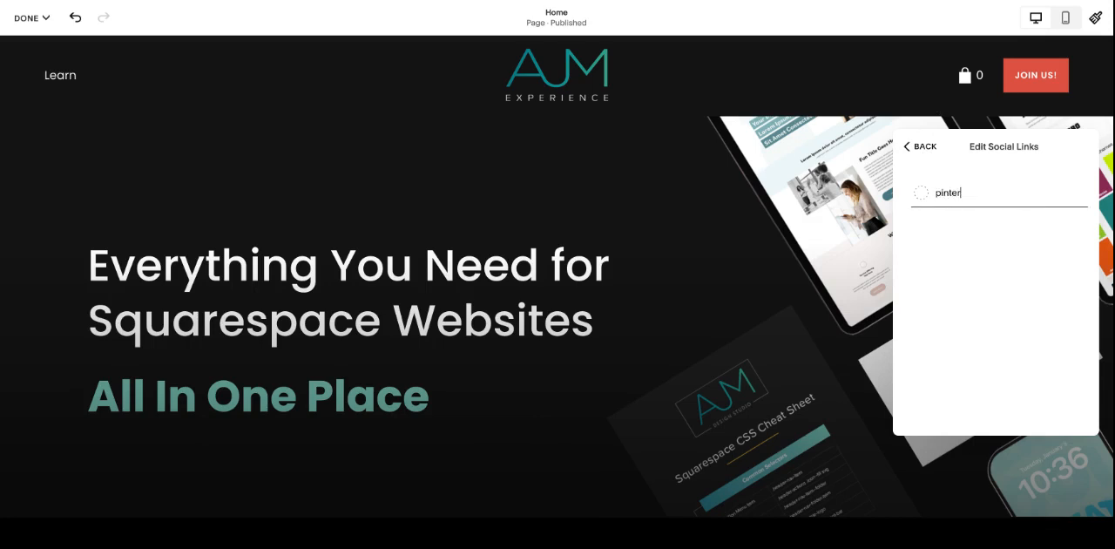
{"action": "type", "text": "est.com"}
{"action": "key", "text": "Return"}
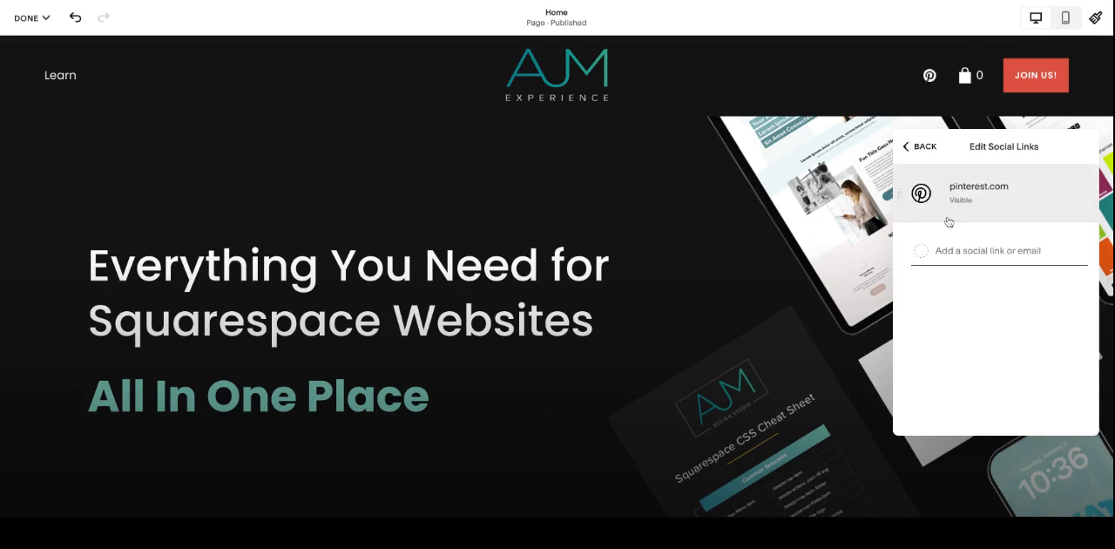
{"action": "type", "text": "linkedin.com"}
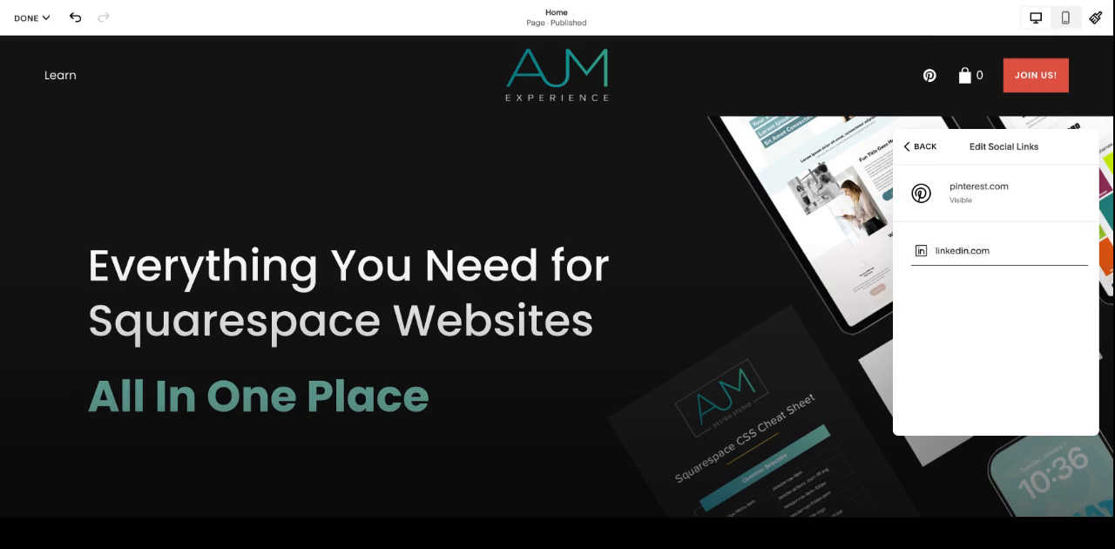
{"action": "key", "text": "Return"}
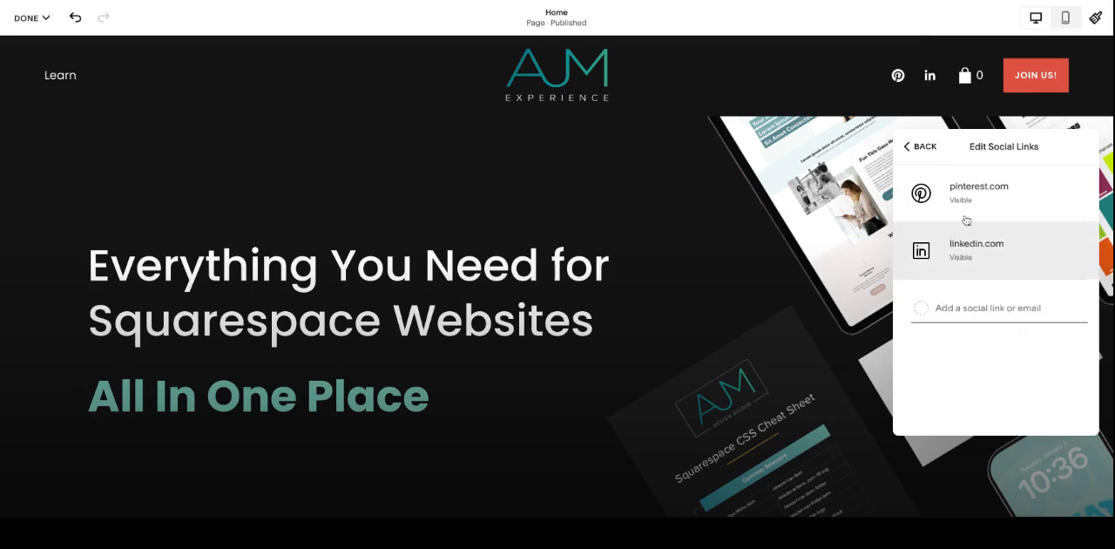
Step: Return to the header elements settings and set the social icon size to 22px
{"action": "left_click", "coordinate": [910, 147]}
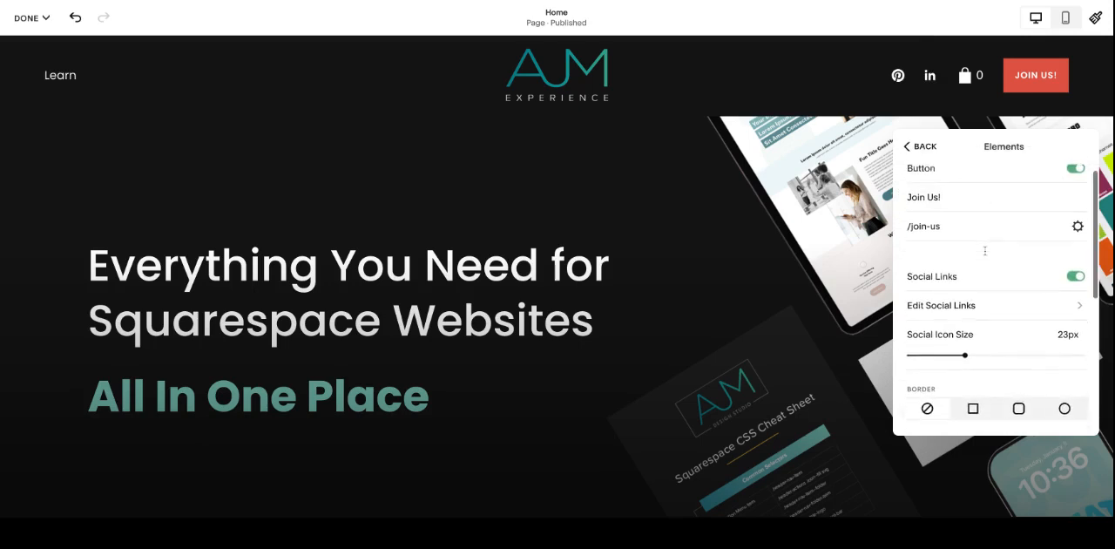
{"action": "scroll", "coordinate": [984, 251], "scroll_direction": "down", "scroll_amount": 1}
{"action": "left_click_drag", "start_coordinate": [965, 337], "coordinate": [958, 338]}
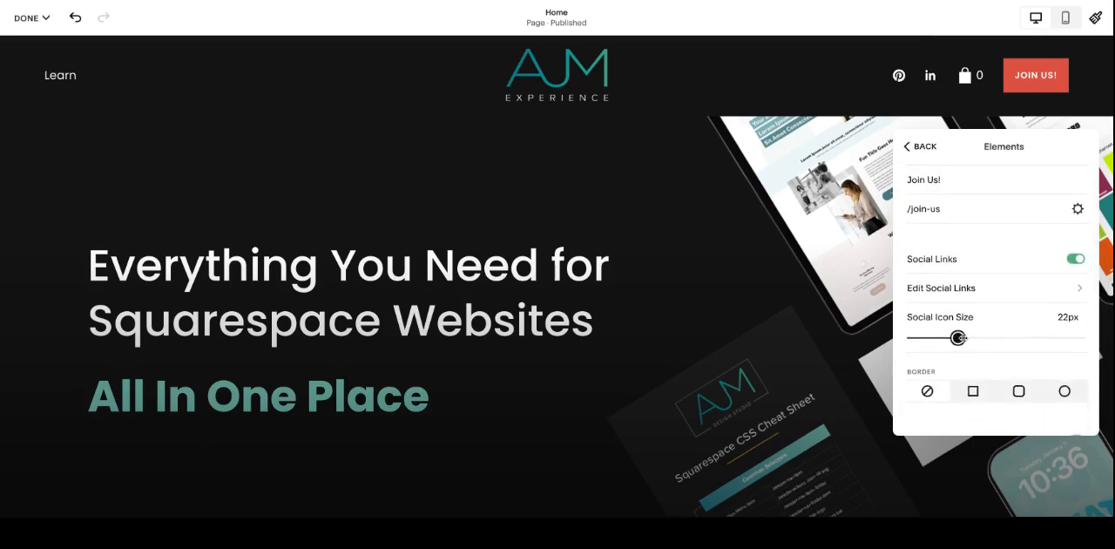
Step: Try square and rounded borders with outline and solid fills on the header's social icons, ending with no border
{"action": "scroll", "coordinate": [976, 315], "scroll_direction": "down", "scroll_amount": 4}
{"action": "scroll", "coordinate": [976, 314], "scroll_direction": "up", "scroll_amount": 2}
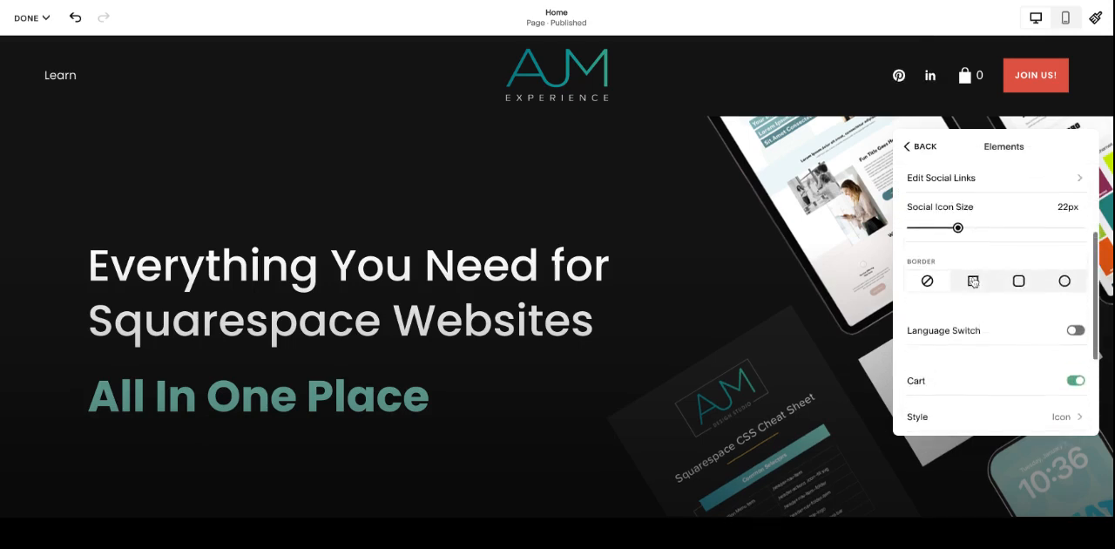
{"action": "scroll", "coordinate": [974, 300], "scroll_direction": "down", "scroll_amount": 1}
{"action": "left_click", "coordinate": [973, 287]}
{"action": "left_click", "coordinate": [1016, 291]}
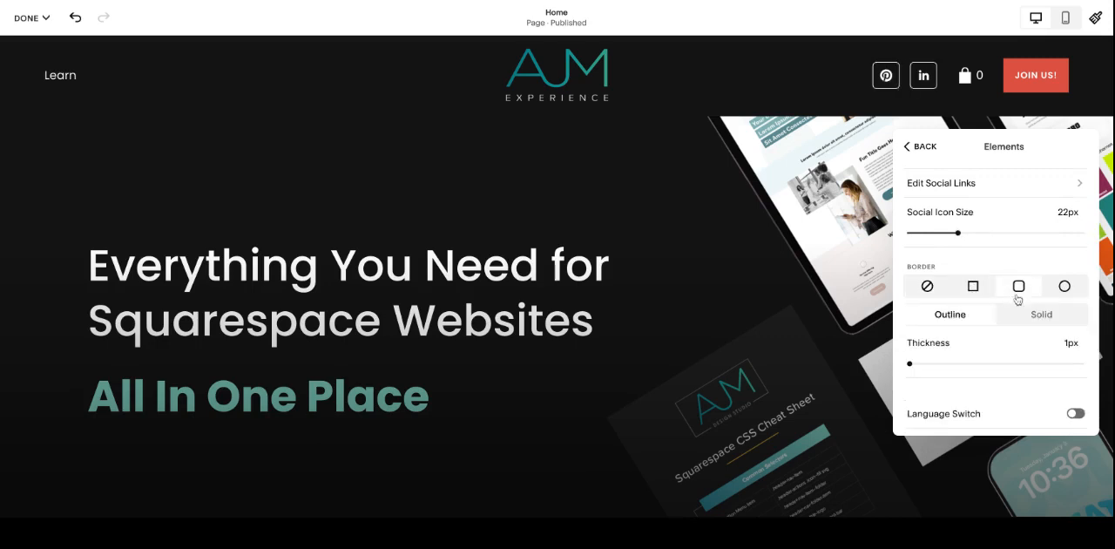
{"action": "left_click", "coordinate": [1039, 316]}
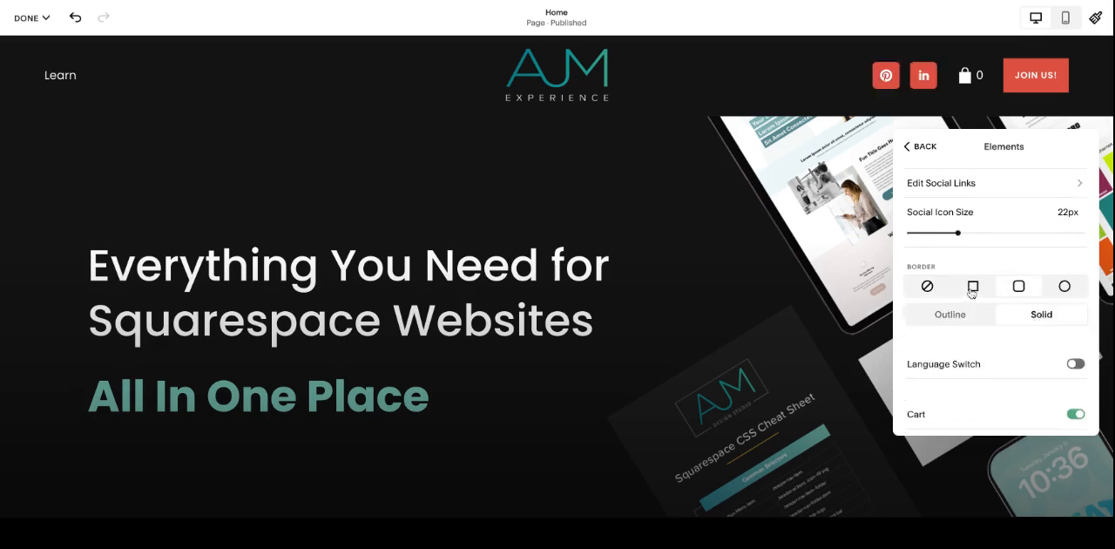
{"action": "left_click", "coordinate": [973, 293]}
{"action": "left_click", "coordinate": [950, 315]}
{"action": "left_click", "coordinate": [928, 288]}
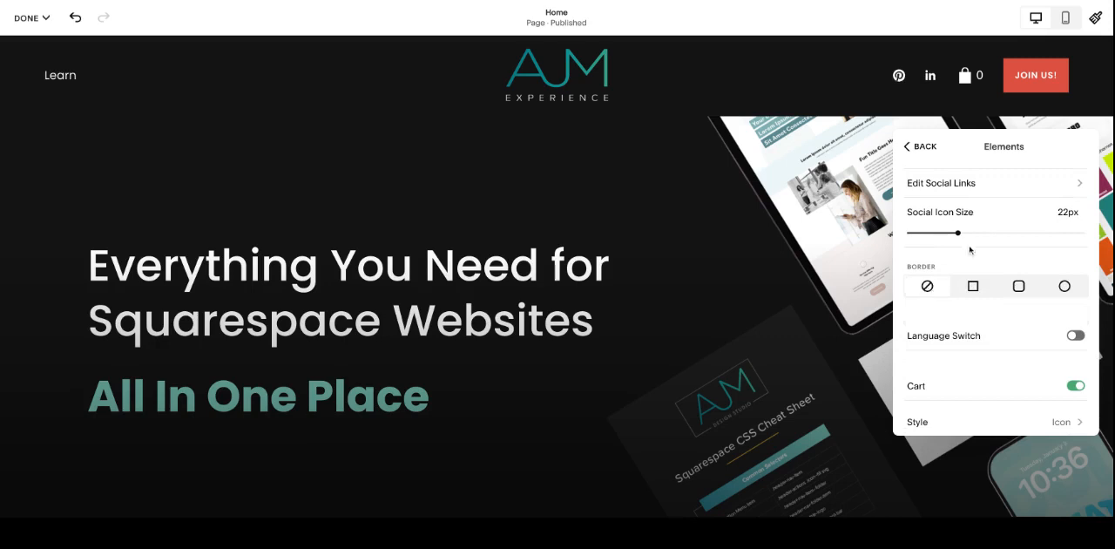
Step: Try to turn on the header's language switch and dismiss the multilingual site dialog
{"action": "scroll", "coordinate": [989, 237], "scroll_direction": "down", "scroll_amount": 1}
{"action": "scroll", "coordinate": [989, 237], "scroll_direction": "down", "scroll_amount": 1}
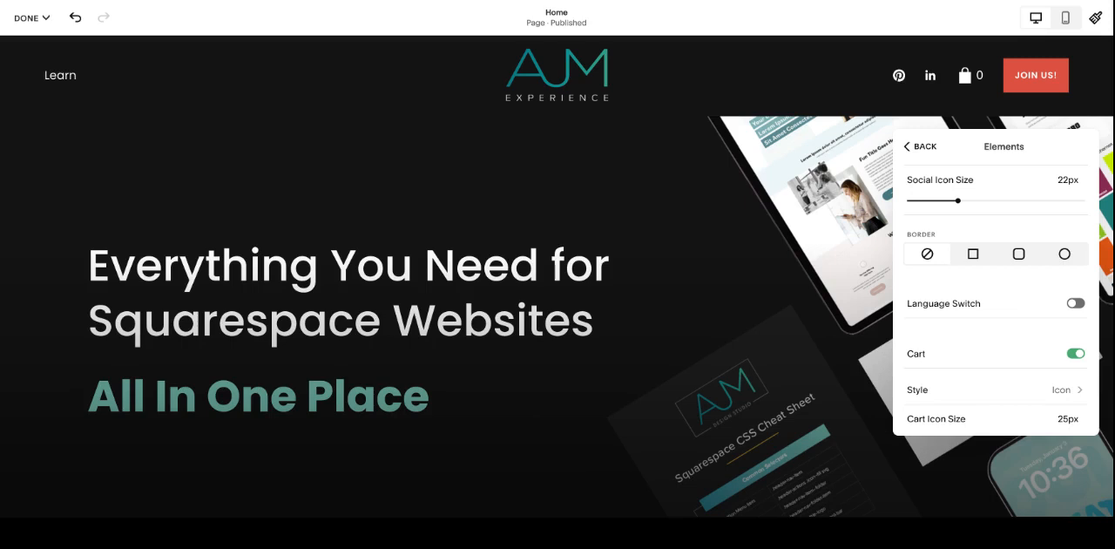
{"action": "left_click", "coordinate": [1063, 307]}
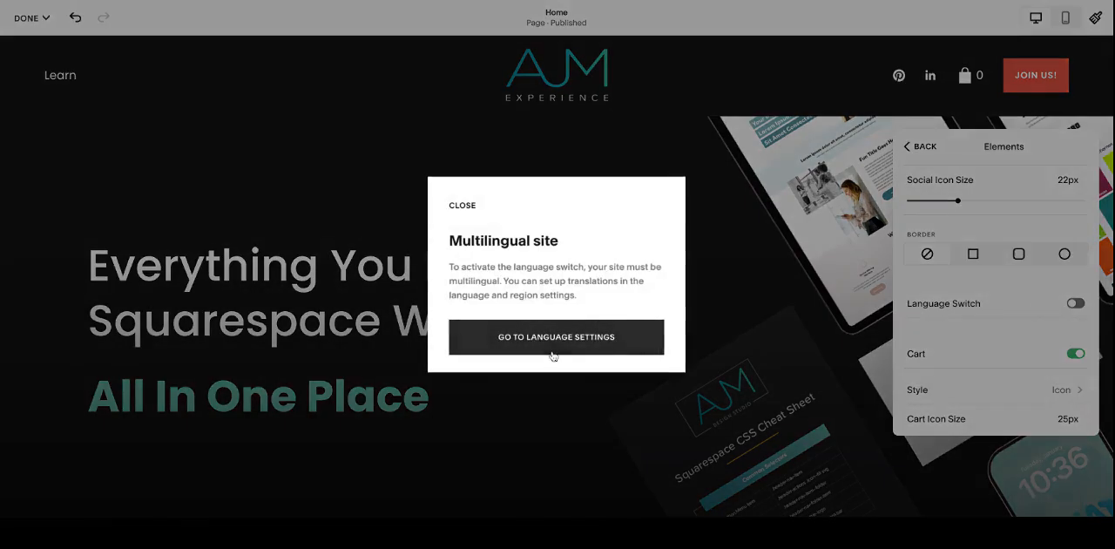
{"action": "left_click", "coordinate": [462, 206]}
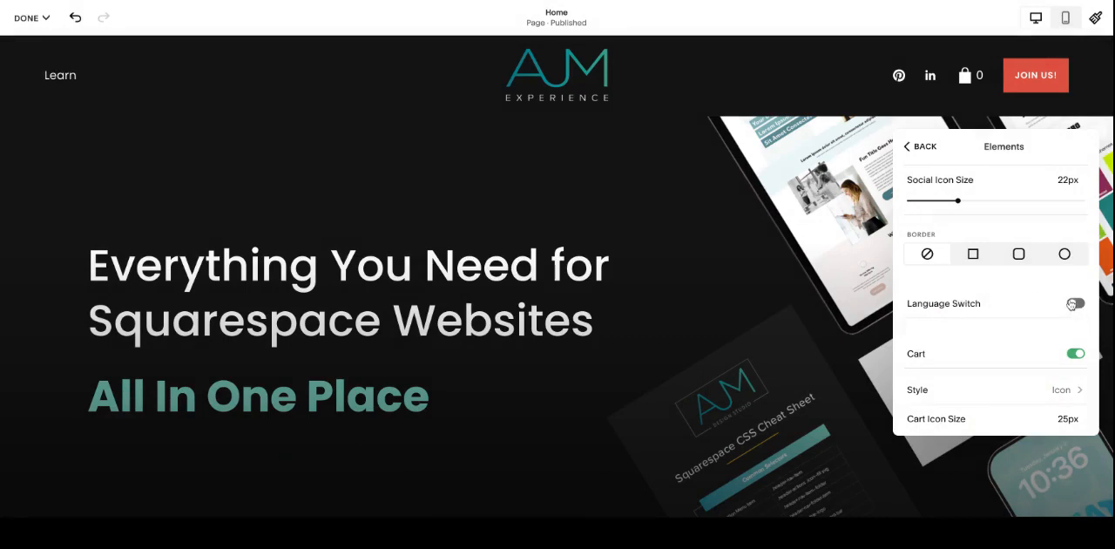
Step: Turn the header's cart element off and back on
{"action": "scroll", "coordinate": [1029, 310], "scroll_direction": "down", "scroll_amount": 2}
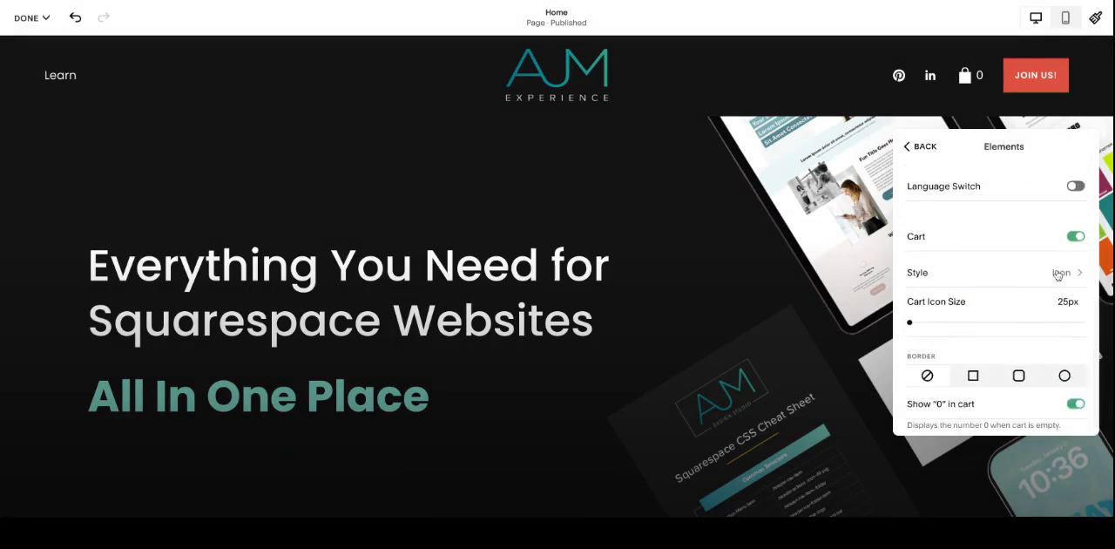
{"action": "left_click", "coordinate": [1069, 241]}
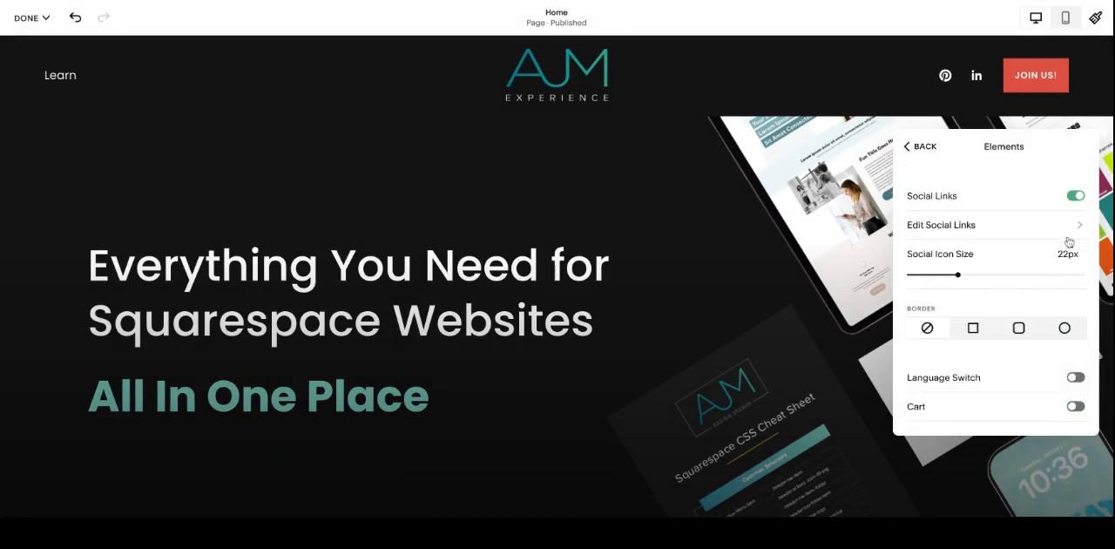
{"action": "scroll", "coordinate": [1063, 309], "scroll_direction": "up", "scroll_amount": 2}
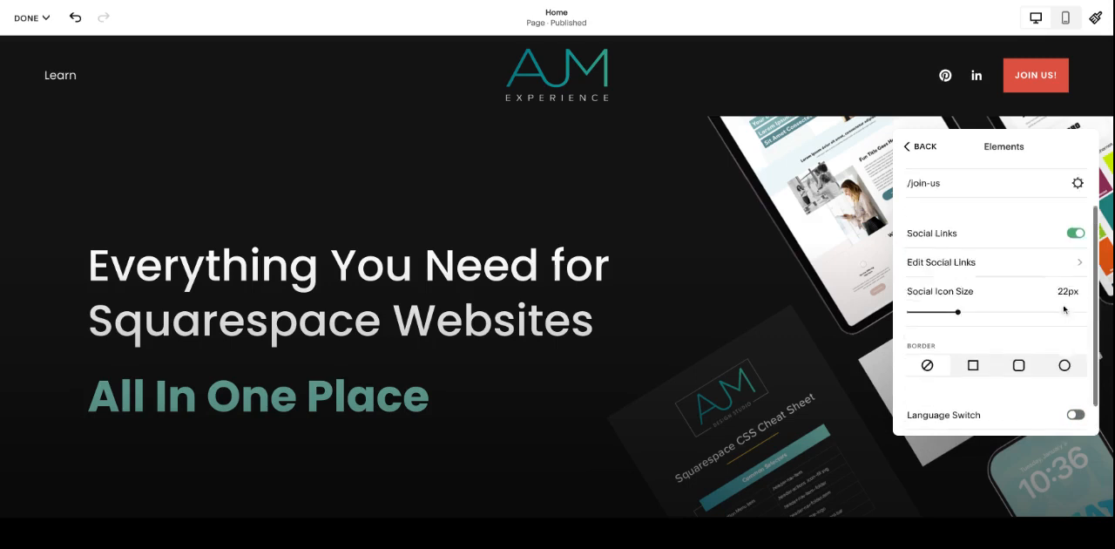
{"action": "scroll", "coordinate": [1063, 309], "scroll_direction": "down", "scroll_amount": 2}
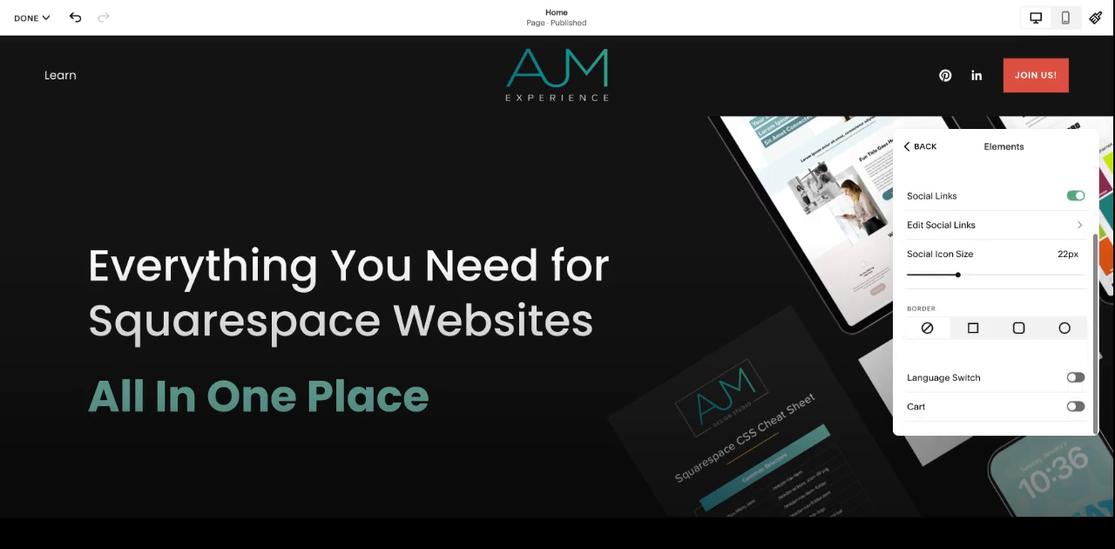
{"action": "left_click", "coordinate": [1075, 405]}
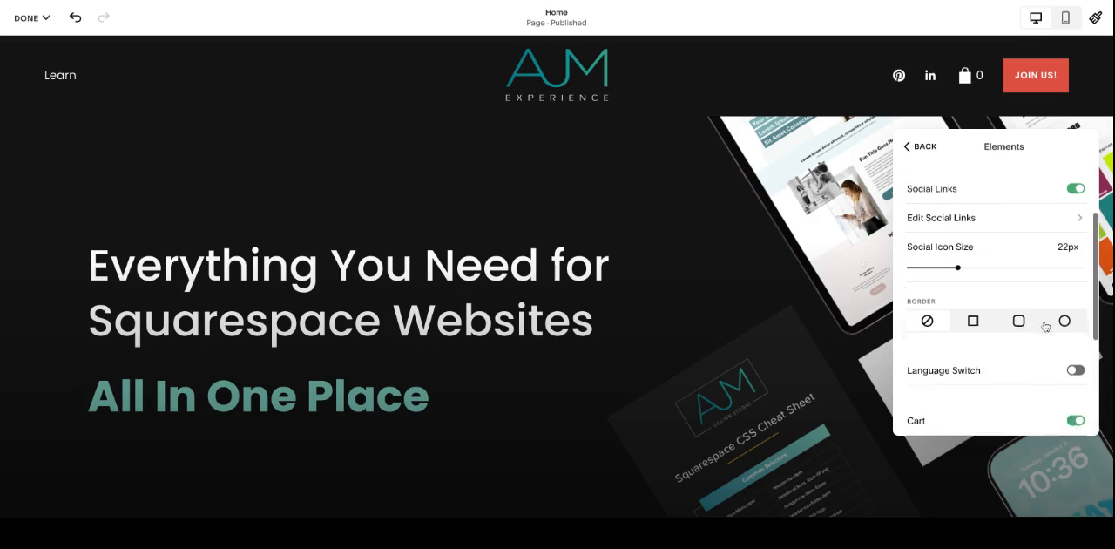
Step: Review the icon and text style options for the header's cart
{"action": "scroll", "coordinate": [1047, 339], "scroll_direction": "down", "scroll_amount": 4}
{"action": "scroll", "coordinate": [1047, 259], "scroll_direction": "down", "scroll_amount": 1}
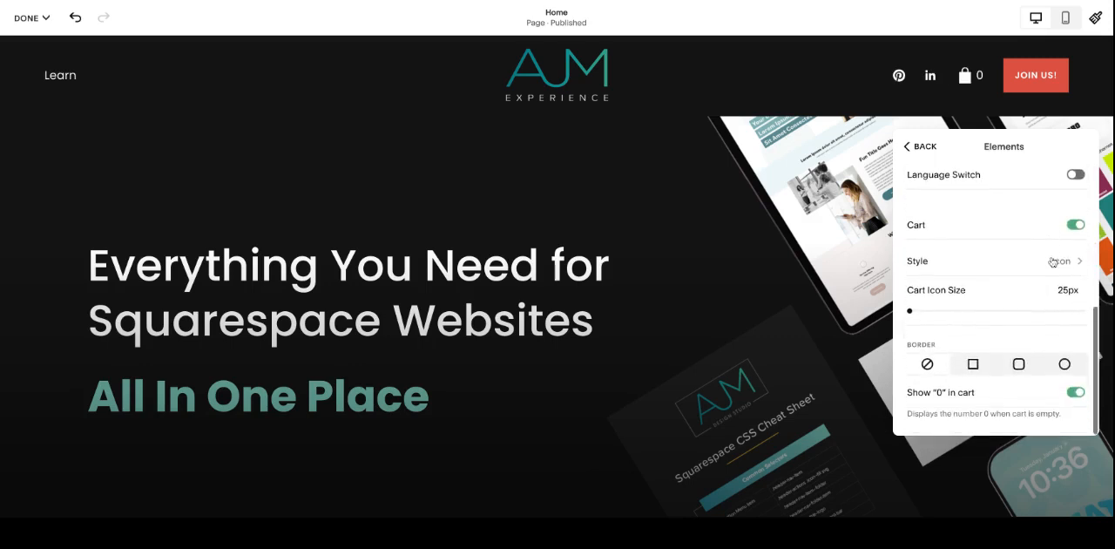
{"action": "left_click", "coordinate": [1056, 257]}
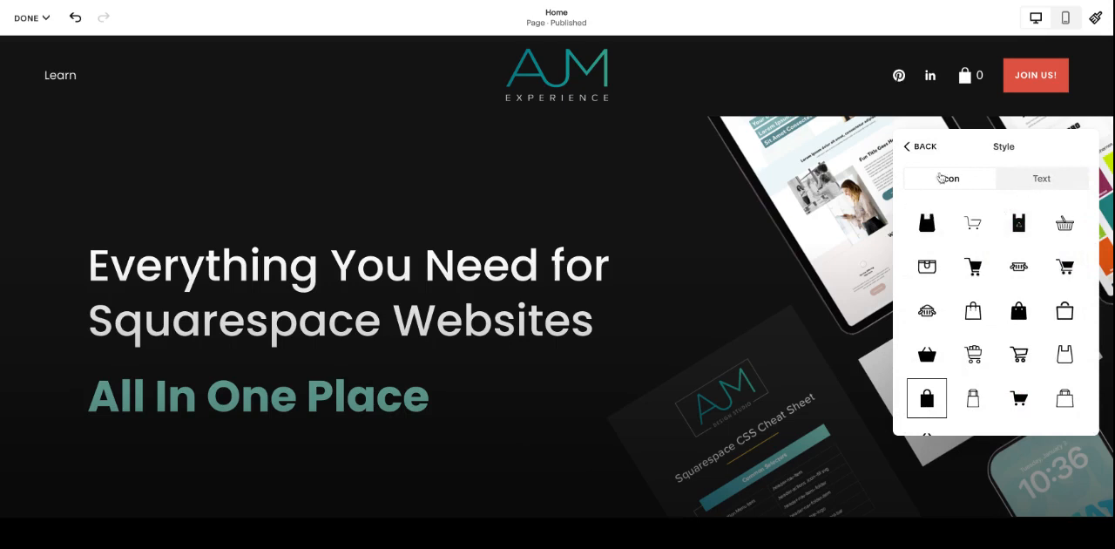
{"action": "left_click", "coordinate": [921, 148]}
Step: Turn off Show "0" in cart for the header's cart element
{"action": "scroll", "coordinate": [1010, 314], "scroll_direction": "down", "scroll_amount": 2}
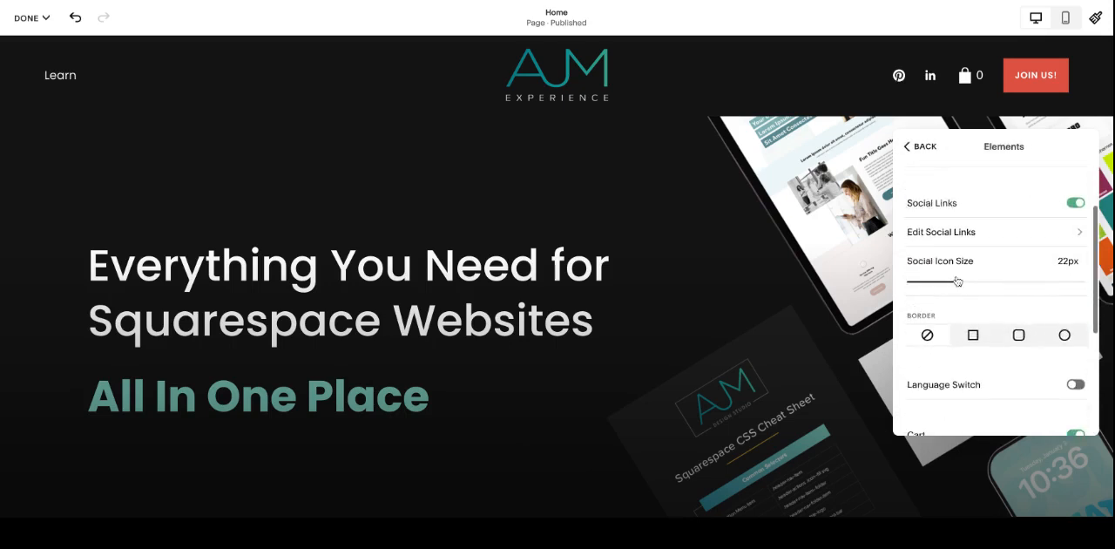
{"action": "scroll", "coordinate": [985, 283], "scroll_direction": "down", "scroll_amount": 3}
{"action": "scroll", "coordinate": [993, 277], "scroll_direction": "down", "scroll_amount": 1}
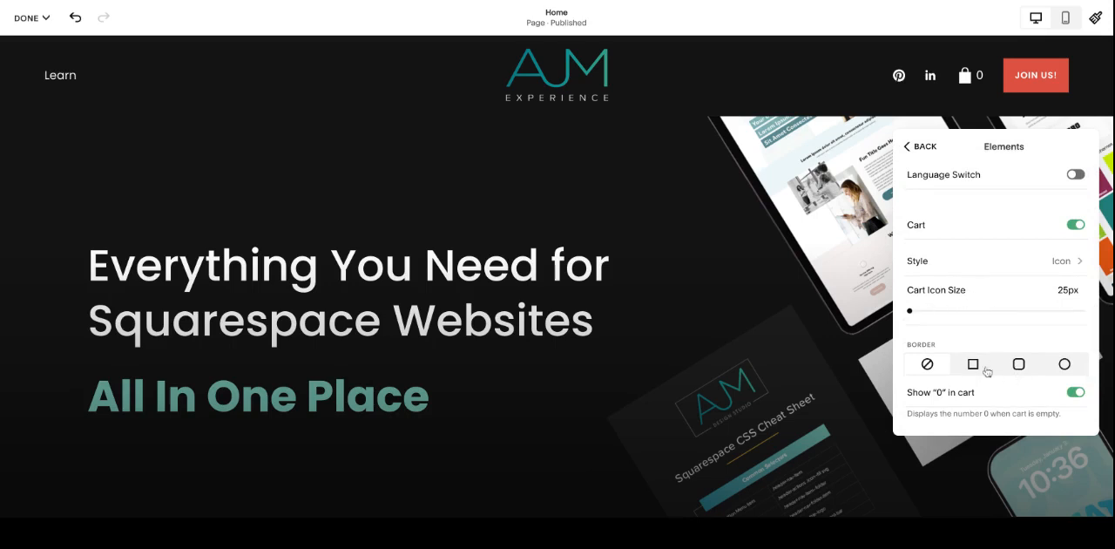
{"action": "left_click", "coordinate": [1076, 393]}
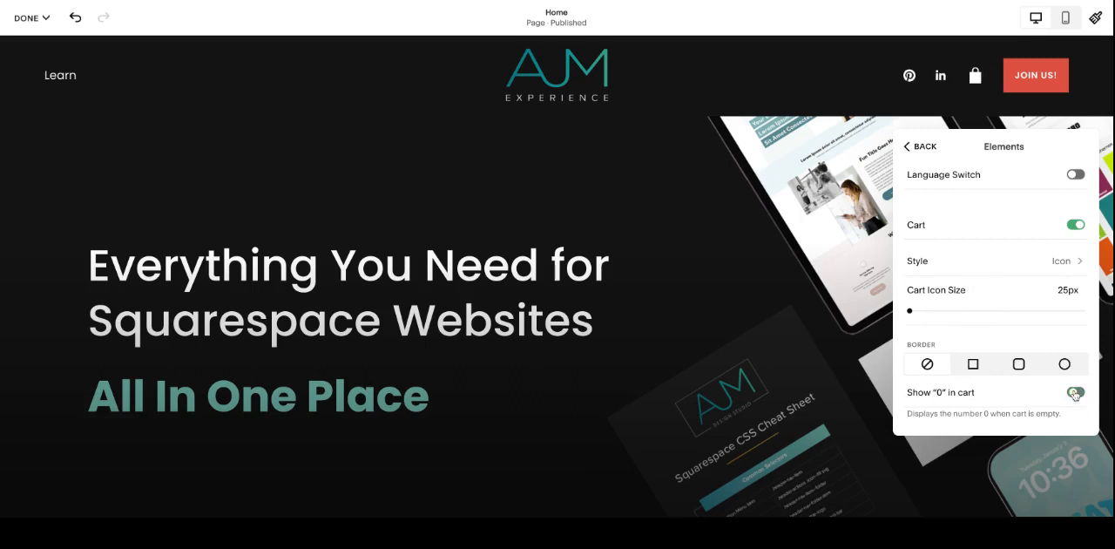
Step: Leave the header settings, save the changes and exit page editing
{"action": "left_click", "coordinate": [907, 146]}
{"action": "scroll", "coordinate": [1002, 277], "scroll_direction": "down", "scroll_amount": 2}
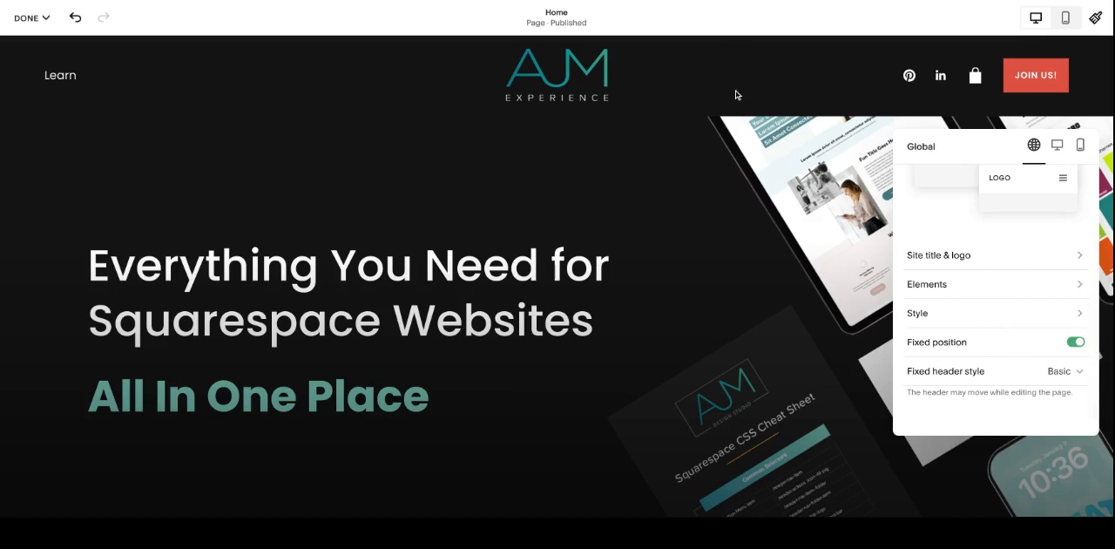
{"action": "left_click", "coordinate": [681, 280]}
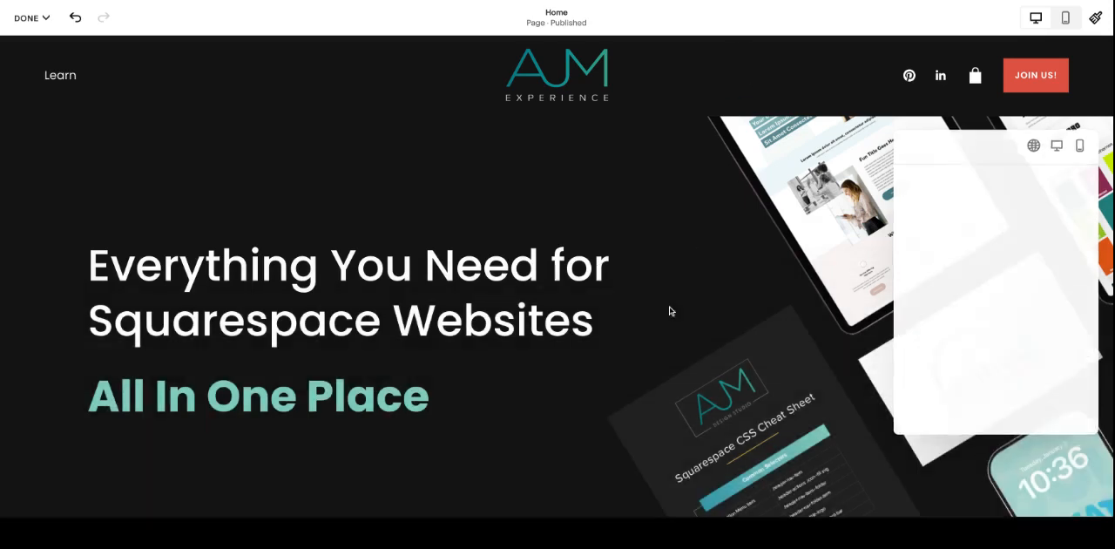
{"action": "left_click", "coordinate": [29, 17]}
{"action": "left_click", "coordinate": [35, 49]}
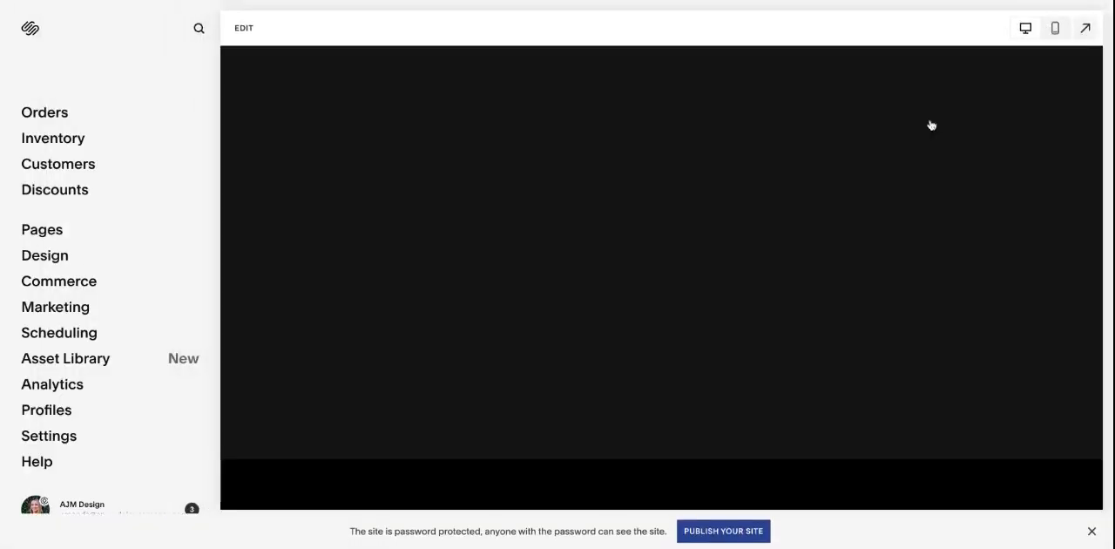
Step: Preview the Home page full screen and examine how the fixed header behaves while moving through the page
{"action": "left_click", "coordinate": [931, 125]}
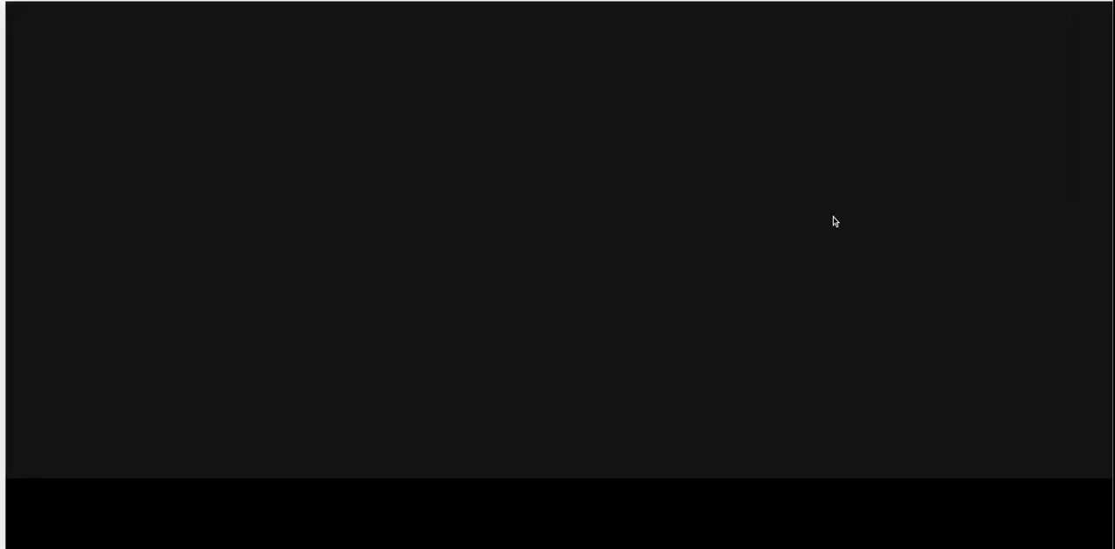
{"action": "scroll", "coordinate": [834, 218], "scroll_direction": "down", "scroll_amount": 5}
{"action": "scroll", "coordinate": [684, 54], "scroll_direction": "down", "scroll_amount": 4}
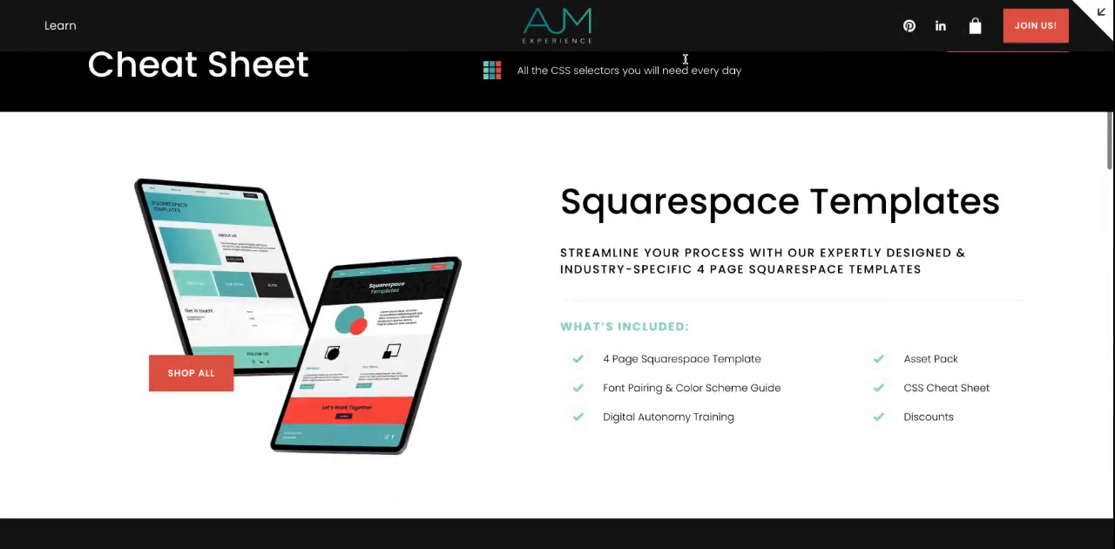
{"action": "scroll", "coordinate": [582, 90], "scroll_direction": "up", "scroll_amount": 10}
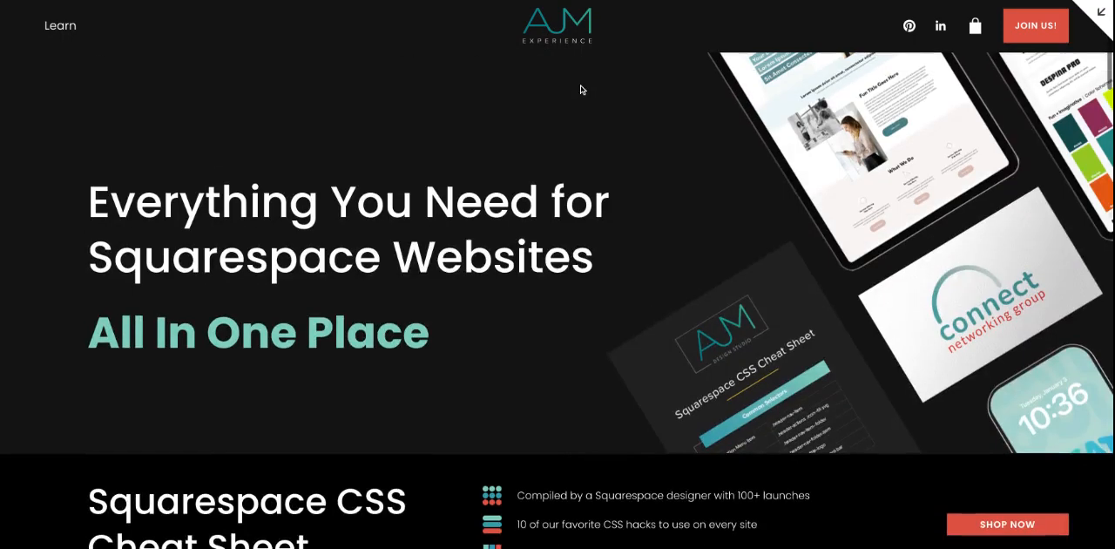
{"action": "scroll", "coordinate": [663, 130], "scroll_direction": "down", "scroll_amount": 1}
{"action": "scroll", "coordinate": [661, 129], "scroll_direction": "down", "scroll_amount": 9}
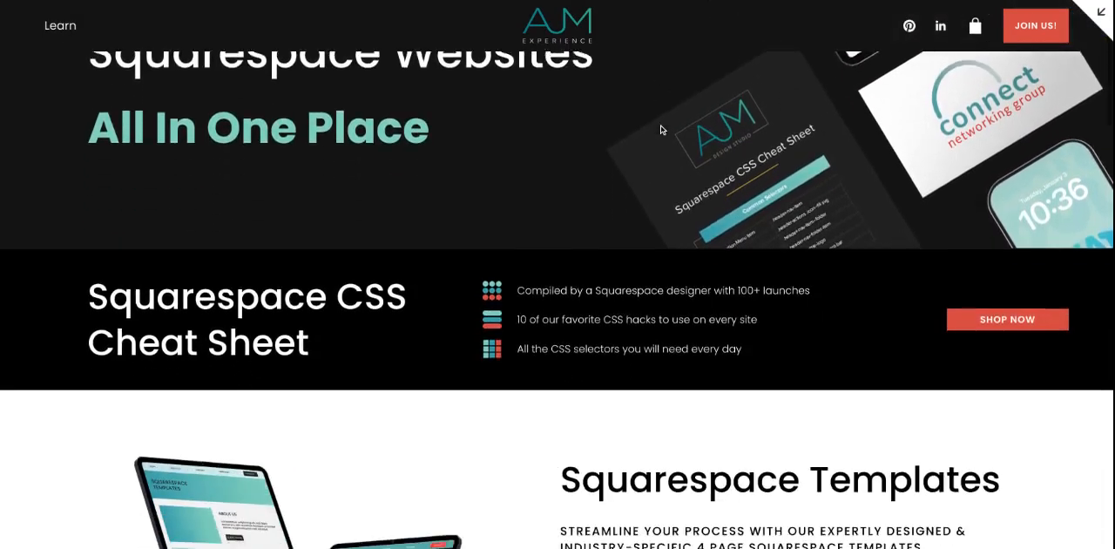
{"action": "scroll", "coordinate": [558, 296], "scroll_direction": "down", "scroll_amount": 2}
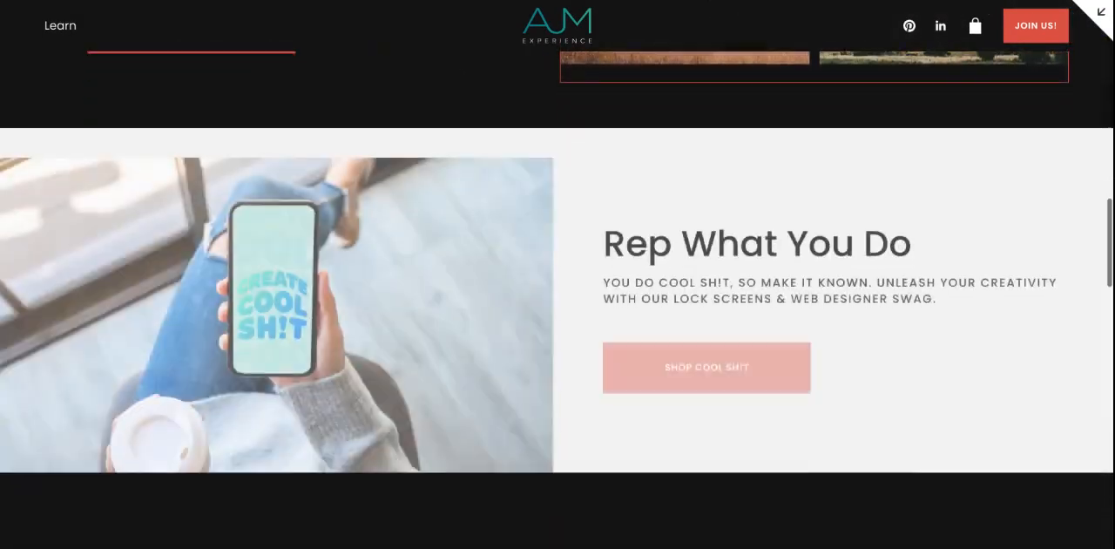
{"action": "scroll", "coordinate": [431, 291], "scroll_direction": "up", "scroll_amount": 5}
{"action": "scroll", "coordinate": [431, 291], "scroll_direction": "up", "scroll_amount": 10}
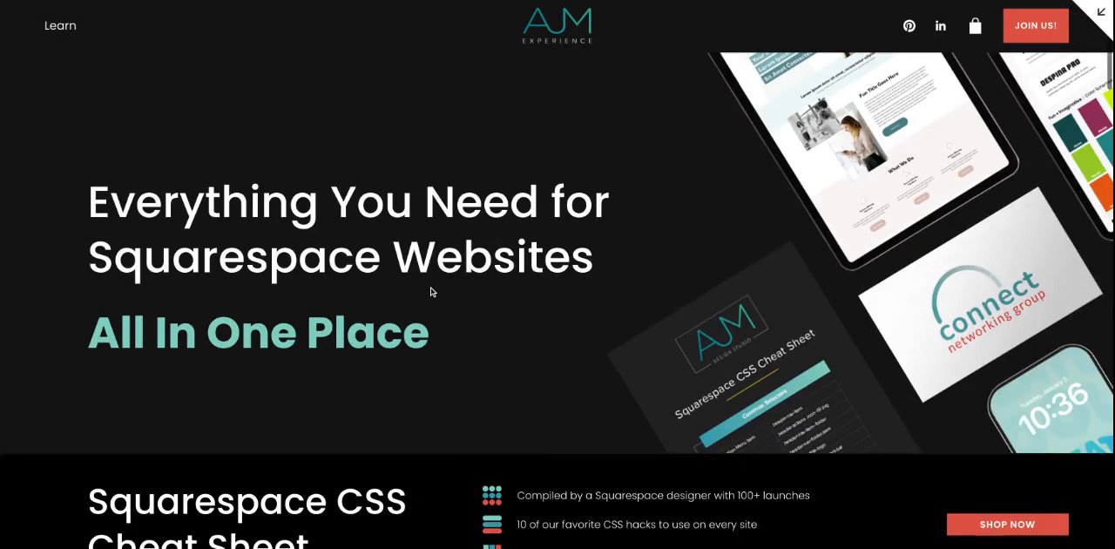
Step: Return to editing the site header and check the fixed header style choices, keeping Basic selected
{"action": "left_click", "coordinate": [1099, 15]}
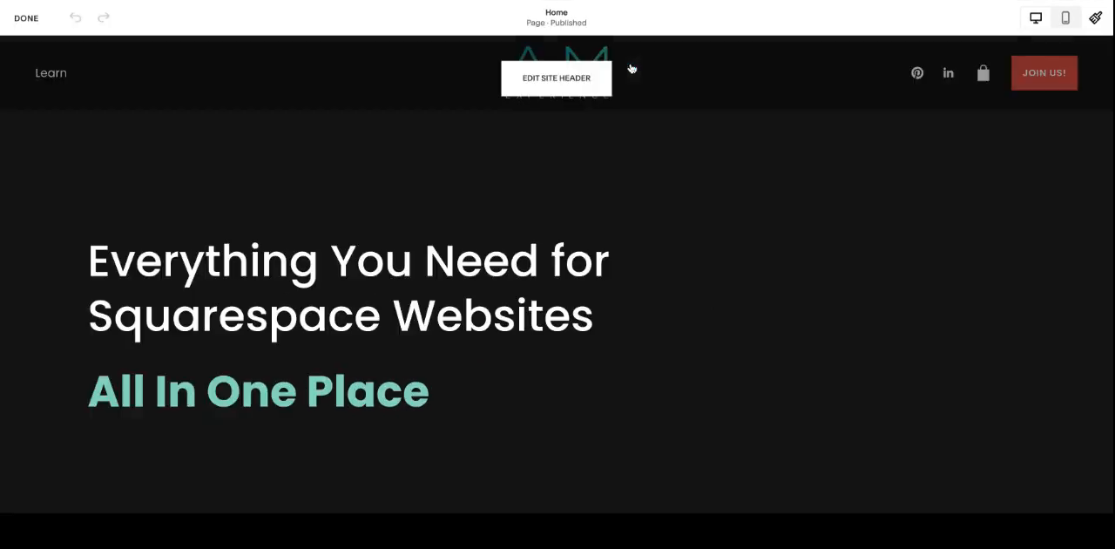
{"action": "left_click", "coordinate": [573, 90]}
{"action": "scroll", "coordinate": [997, 387], "scroll_direction": "down", "scroll_amount": 2}
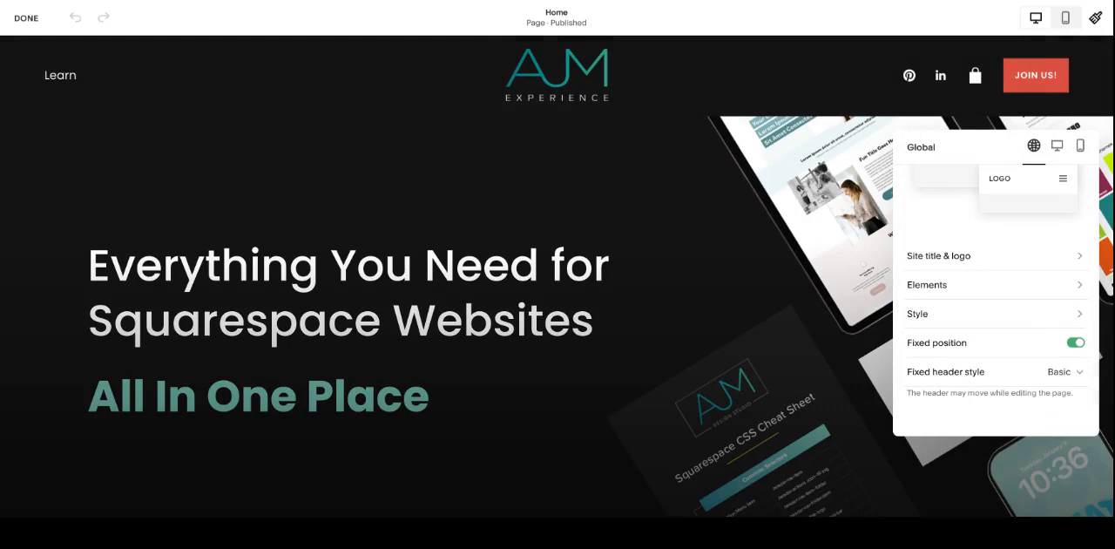
{"action": "left_click", "coordinate": [1050, 375]}
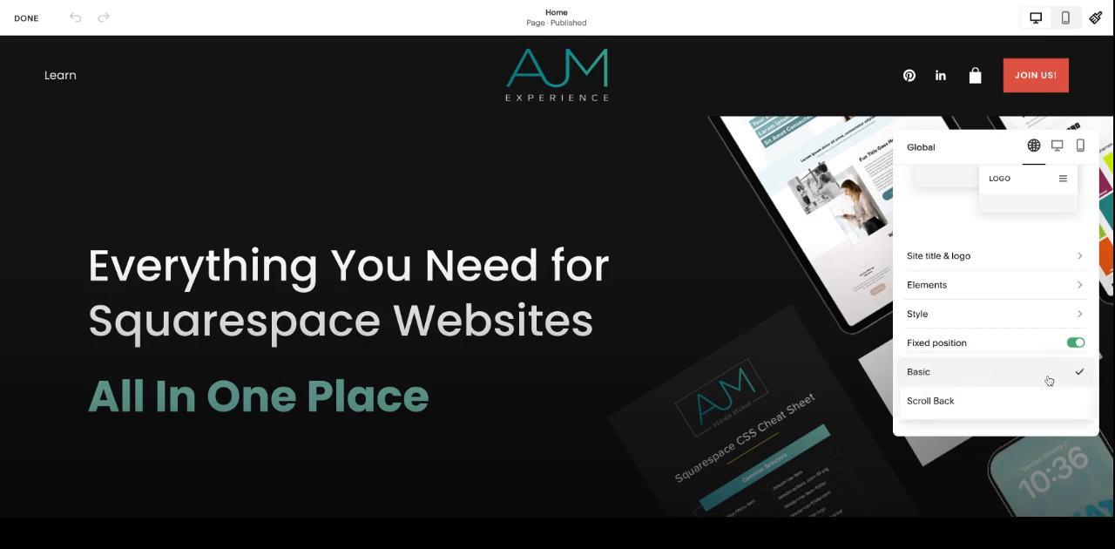
{"action": "left_click", "coordinate": [1050, 374]}
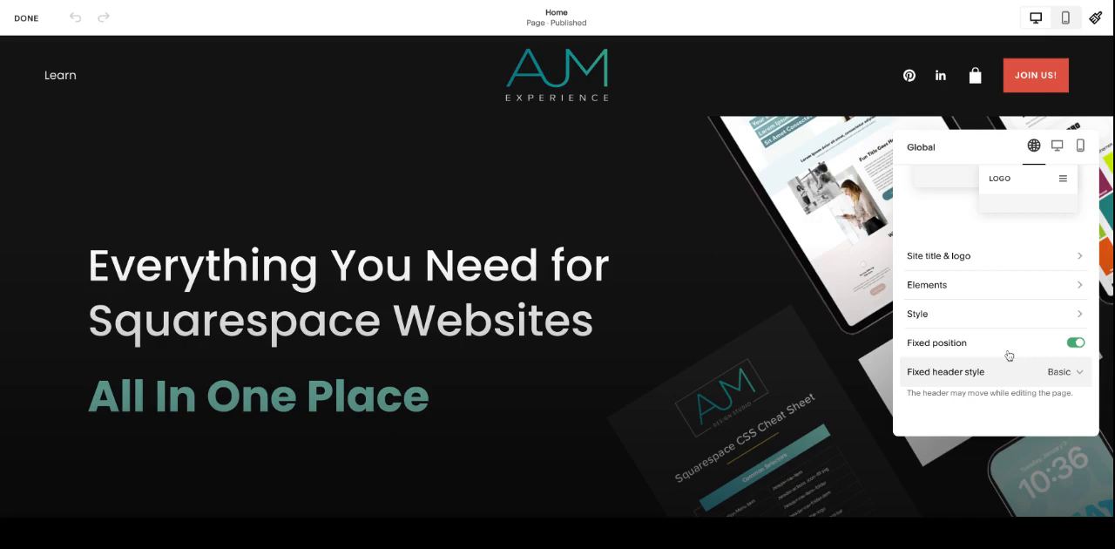
Step: Try the Theme style for the header and look through its available color themes
{"action": "scroll", "coordinate": [1008, 355], "scroll_direction": "up", "scroll_amount": 2}
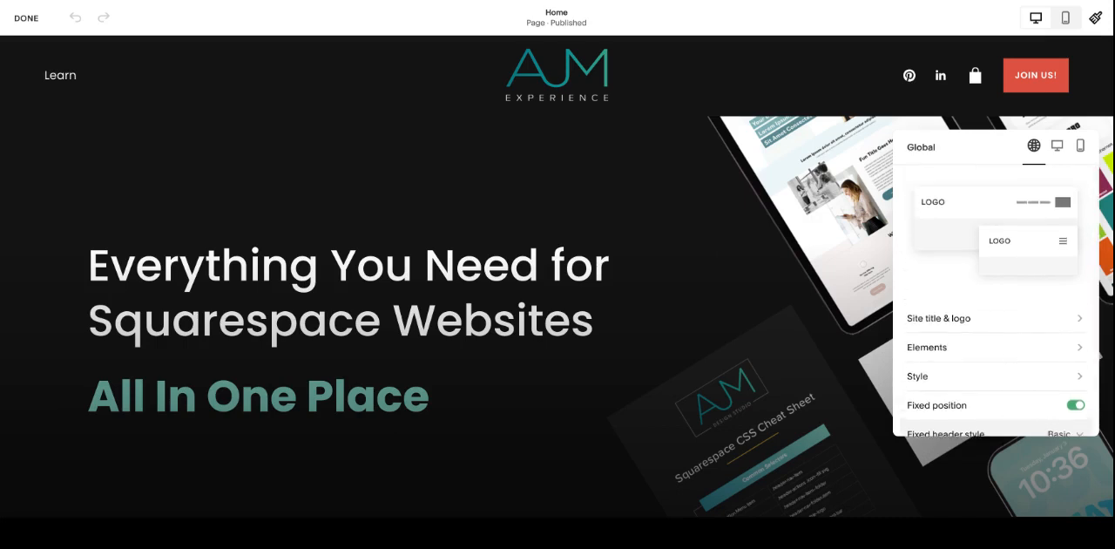
{"action": "left_click", "coordinate": [969, 385]}
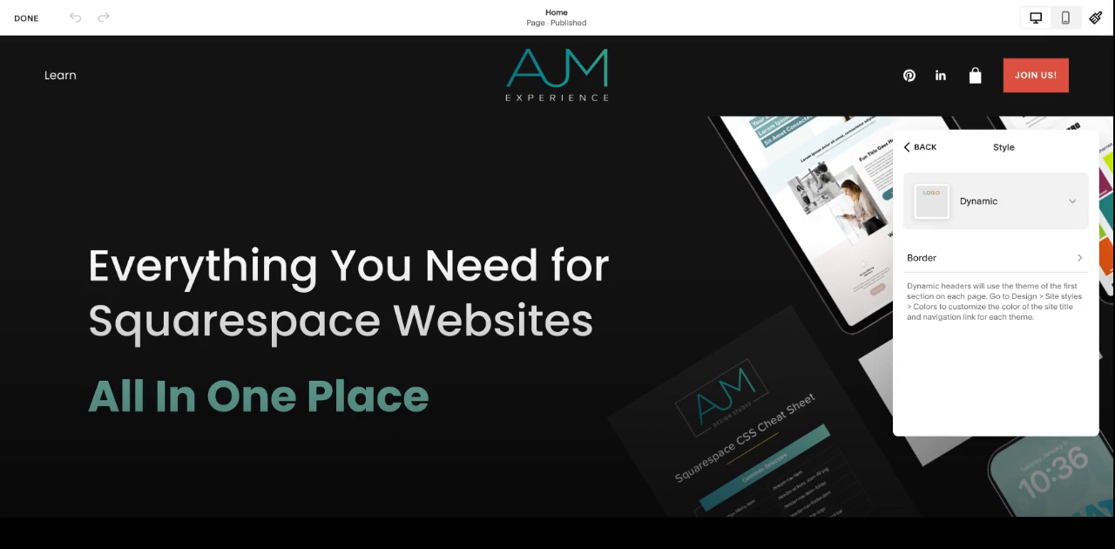
{"action": "left_click", "coordinate": [1007, 188]}
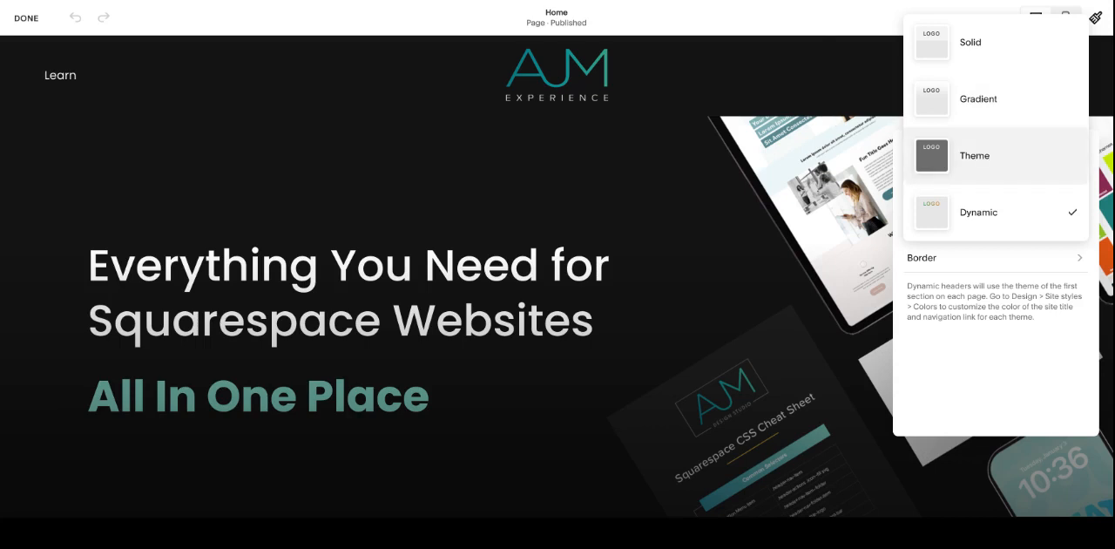
{"action": "left_click", "coordinate": [975, 155]}
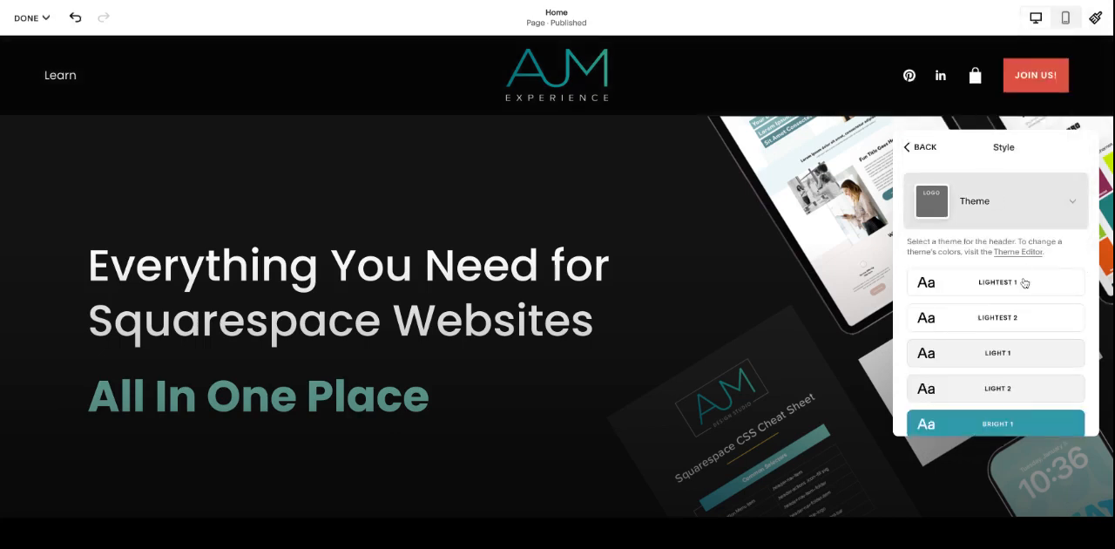
{"action": "scroll", "coordinate": [1020, 281], "scroll_direction": "down", "scroll_amount": 2}
{"action": "scroll", "coordinate": [1010, 248], "scroll_direction": "down", "scroll_amount": 3}
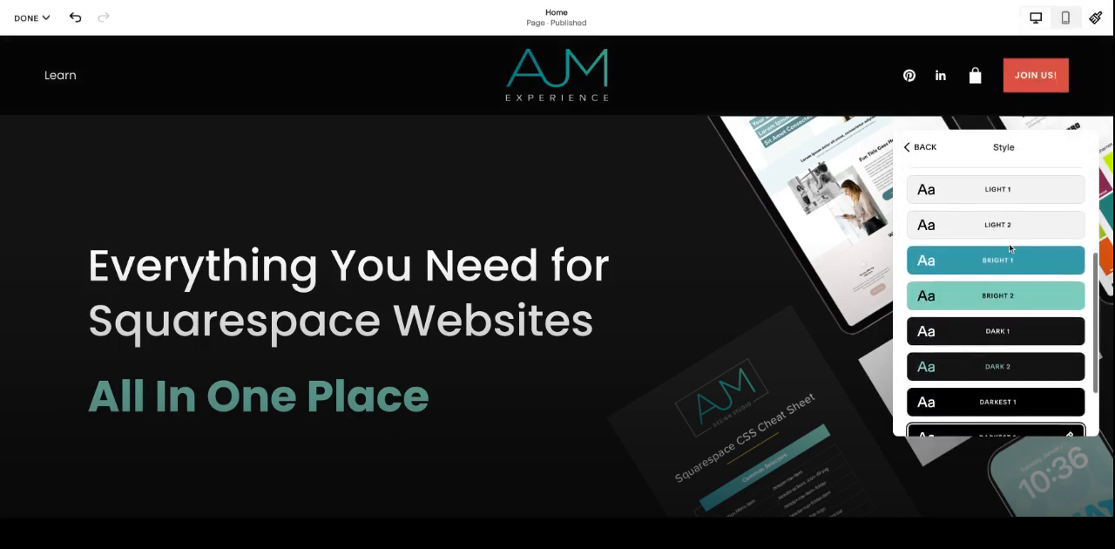
{"action": "scroll", "coordinate": [1011, 249], "scroll_direction": "up", "scroll_amount": 4}
{"action": "scroll", "coordinate": [1002, 300], "scroll_direction": "down", "scroll_amount": 1}
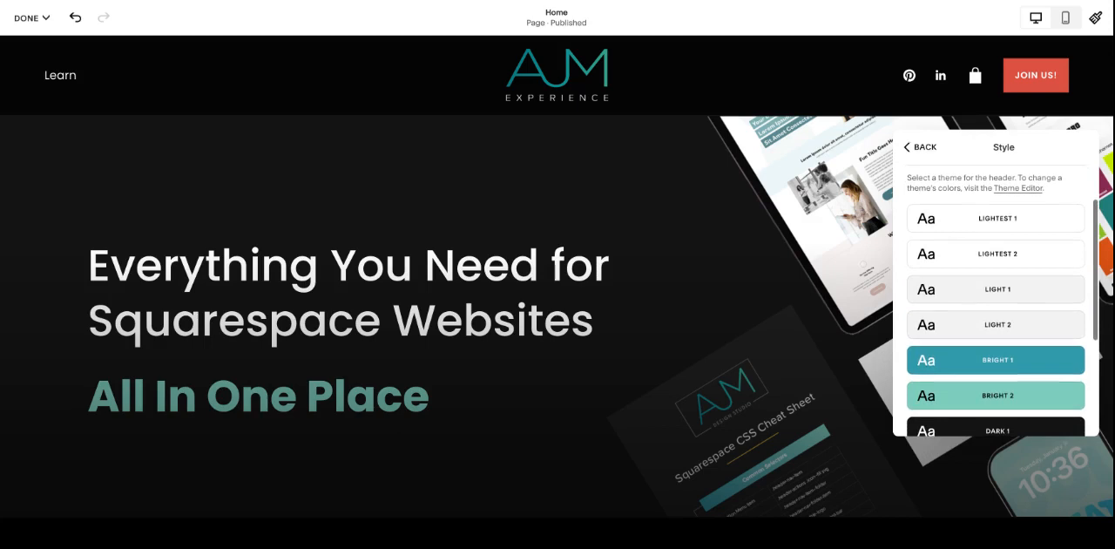
{"action": "scroll", "coordinate": [1010, 278], "scroll_direction": "up", "scroll_amount": 2}
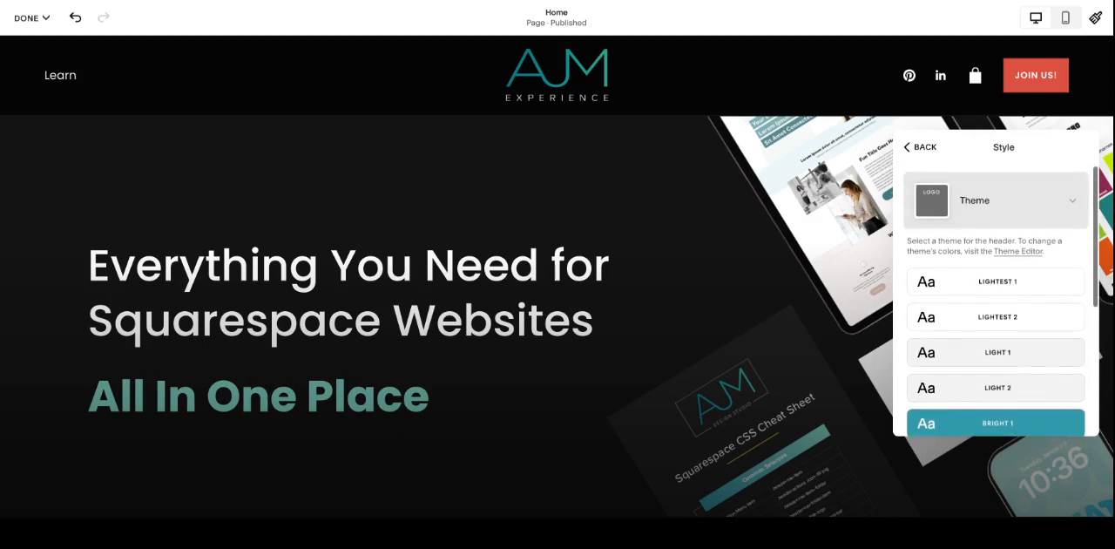
{"action": "left_click", "coordinate": [923, 147]}
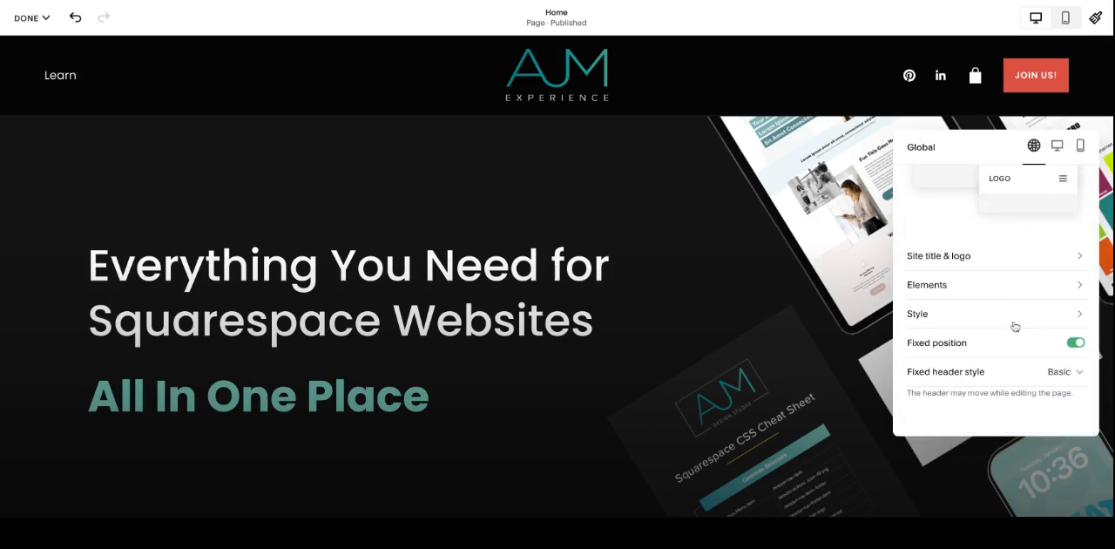
Step: Set the header style back to Dynamic
{"action": "left_click", "coordinate": [1013, 316]}
{"action": "left_click", "coordinate": [1003, 202]}
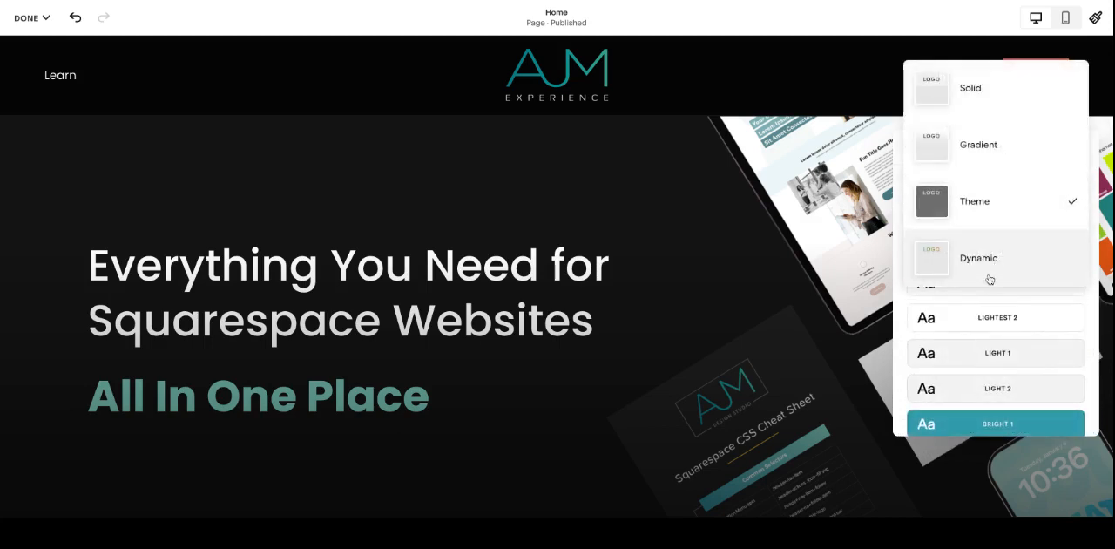
{"action": "left_click", "coordinate": [990, 263]}
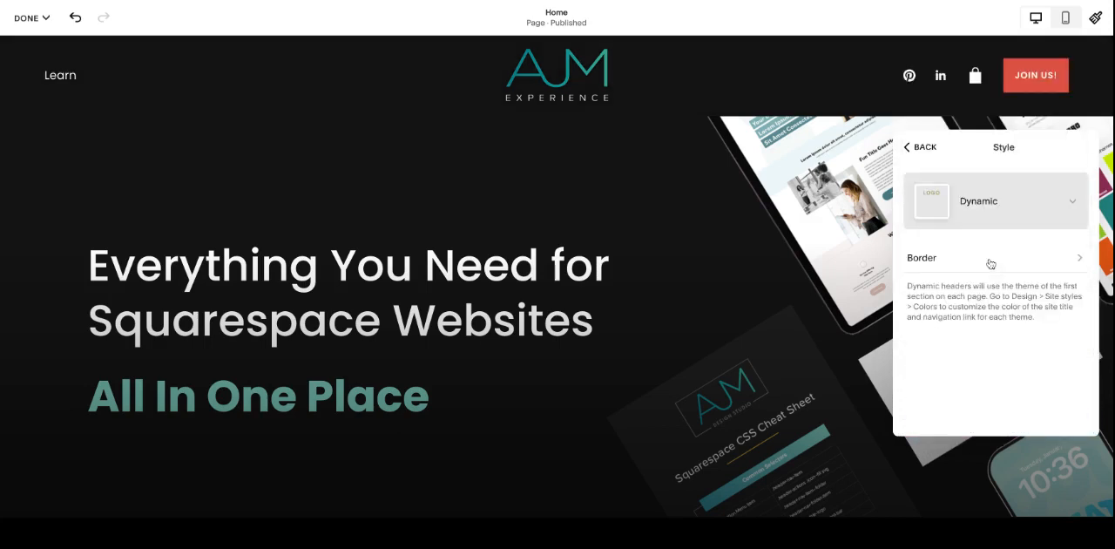
Step: Open the color settings of the Home page's first section and apply the Lightest 1 theme to it
{"action": "left_click", "coordinate": [778, 218]}
{"action": "left_click", "coordinate": [1024, 150]}
{"action": "left_click", "coordinate": [1024, 184]}
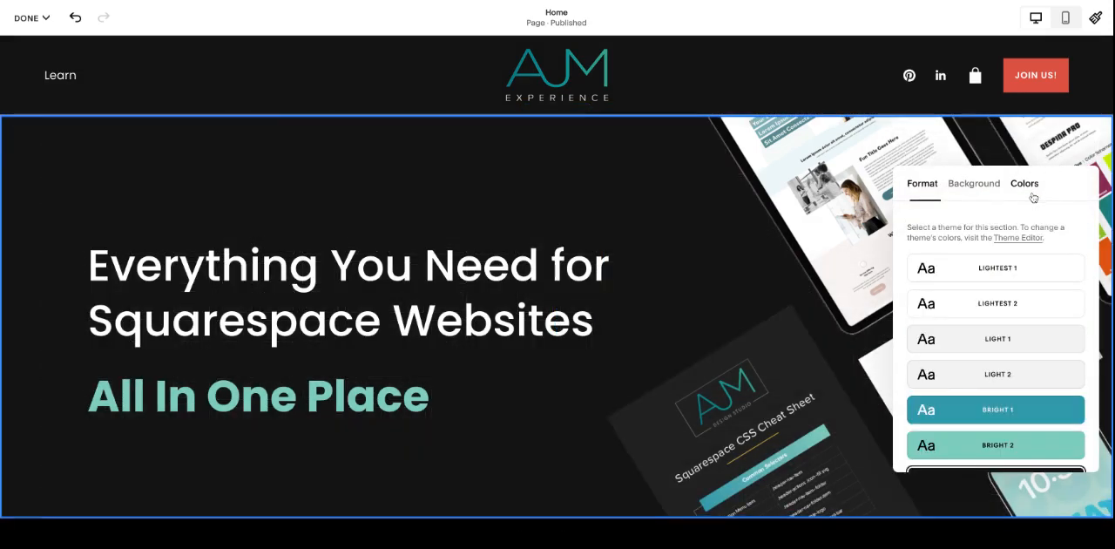
{"action": "scroll", "coordinate": [1020, 287], "scroll_direction": "down", "scroll_amount": 3}
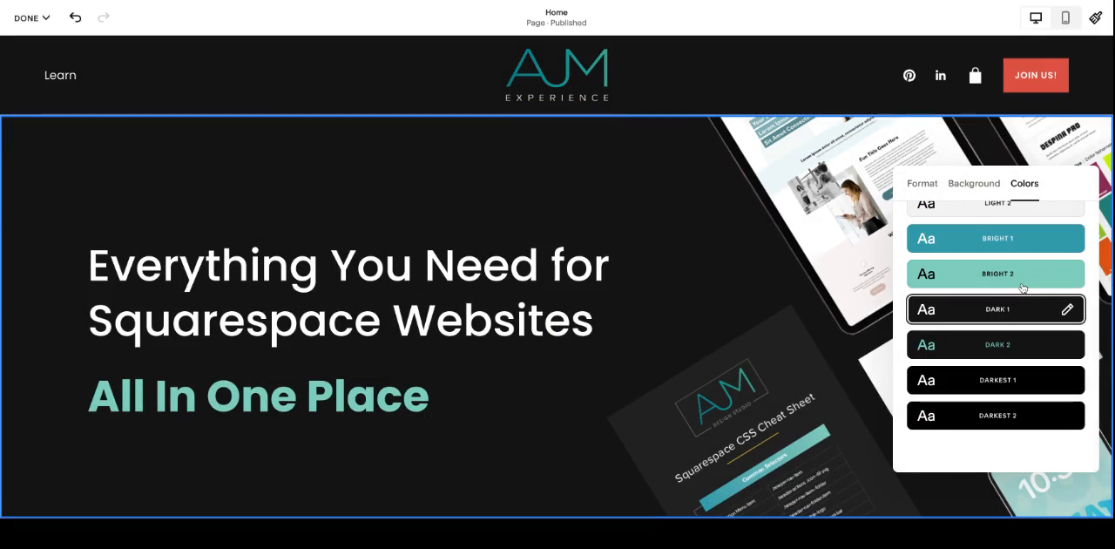
{"action": "scroll", "coordinate": [1020, 309], "scroll_direction": "up", "scroll_amount": 3}
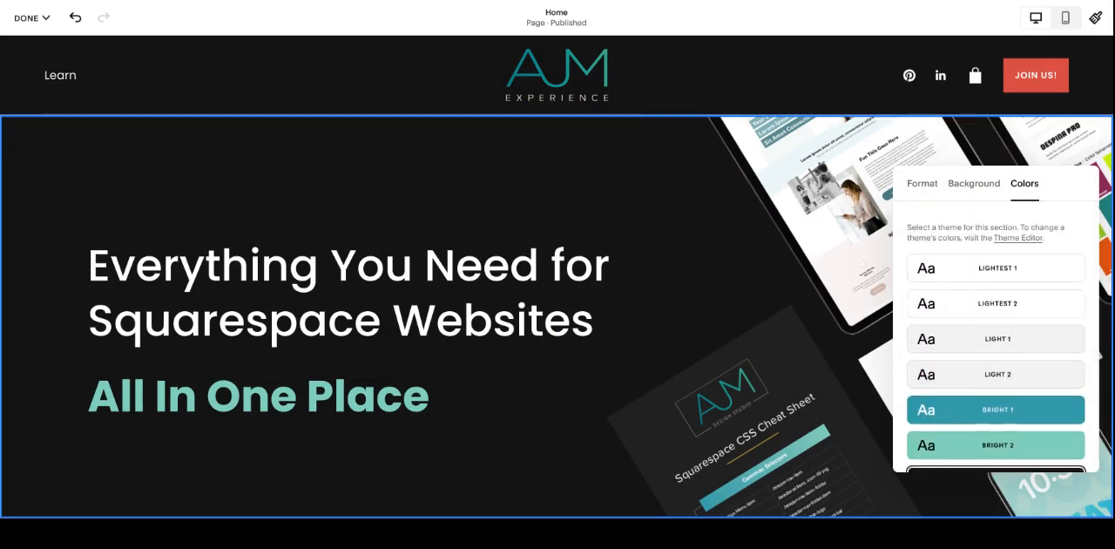
{"action": "scroll", "coordinate": [1020, 287], "scroll_direction": "down", "scroll_amount": 3}
{"action": "scroll", "coordinate": [1020, 279], "scroll_direction": "up", "scroll_amount": 3}
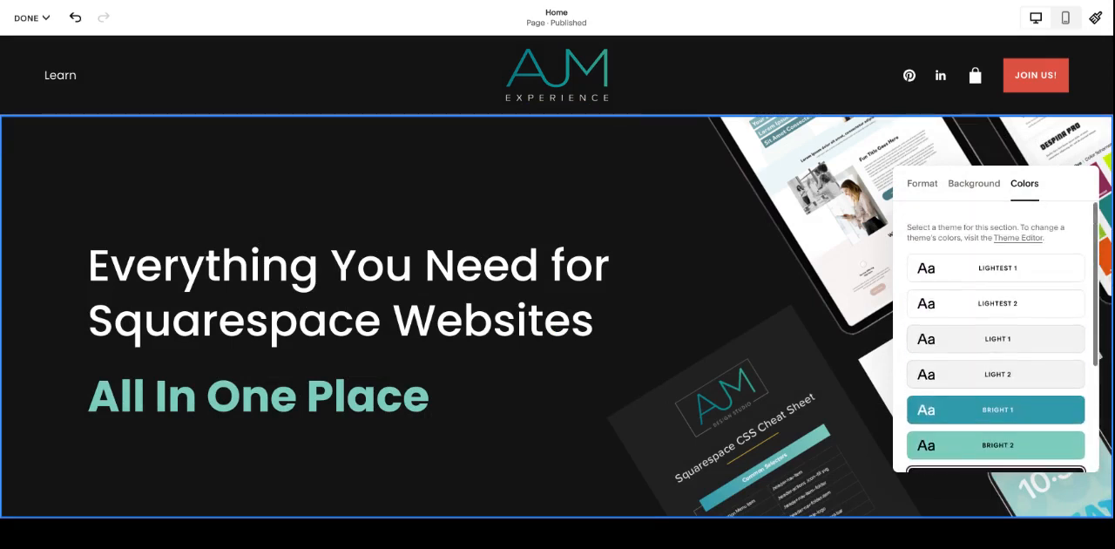
{"action": "left_click", "coordinate": [1020, 273]}
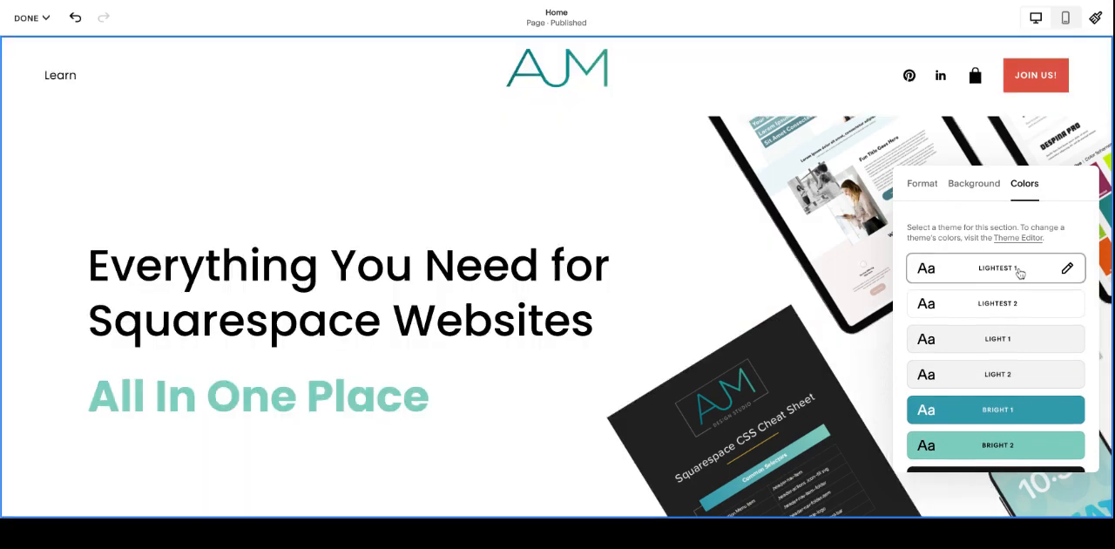
Step: Set the first section's color theme back to Dark 1
{"action": "scroll", "coordinate": [1015, 302], "scroll_direction": "down", "scroll_amount": 1}
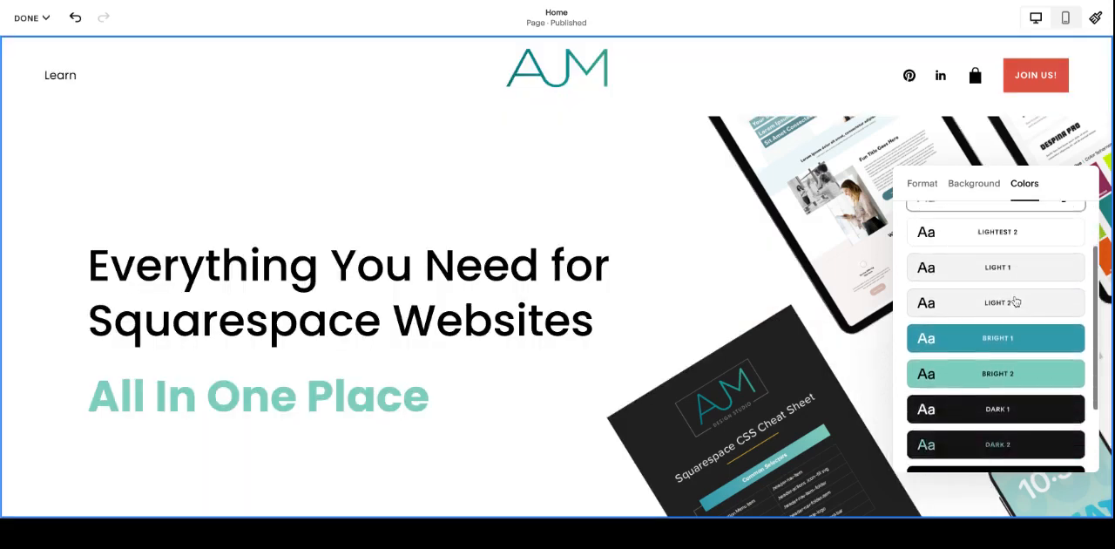
{"action": "scroll", "coordinate": [1015, 301], "scroll_direction": "down", "scroll_amount": 1}
{"action": "left_click", "coordinate": [1038, 357]}
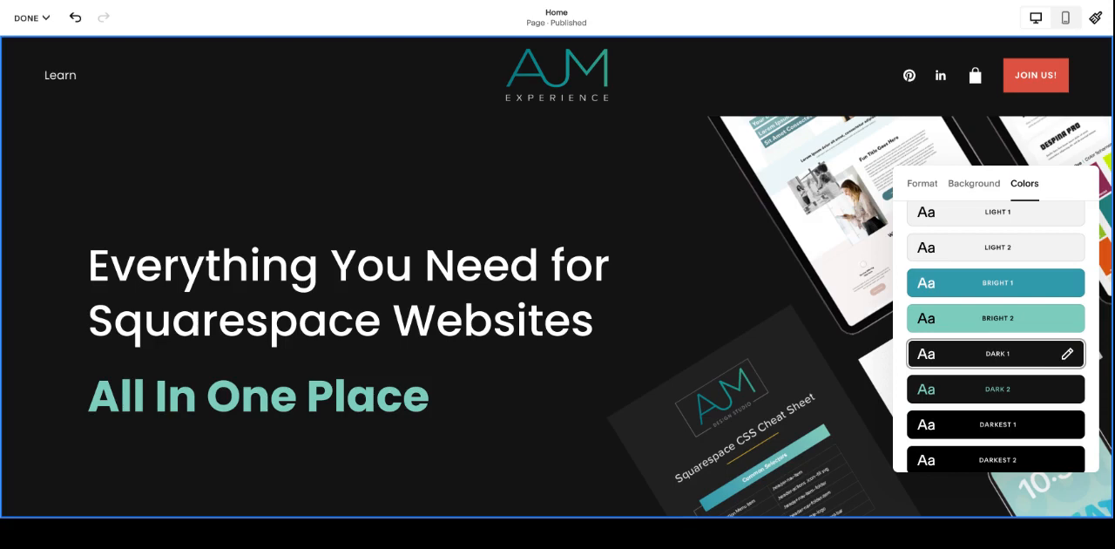
{"action": "scroll", "coordinate": [717, 200], "scroll_direction": "down", "scroll_amount": 3}
{"action": "scroll", "coordinate": [717, 199], "scroll_direction": "up", "scroll_amount": 3}
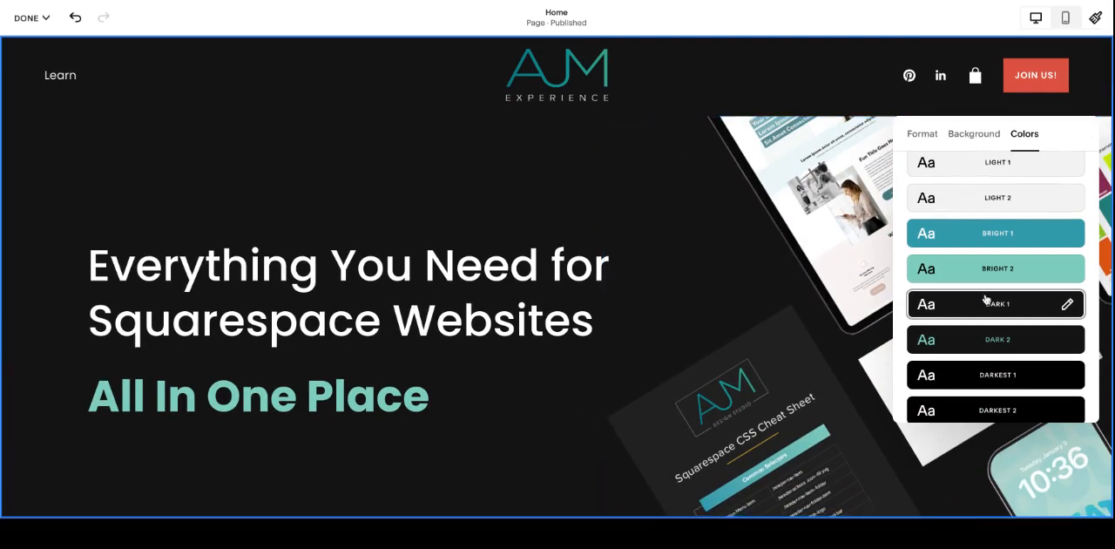
Step: Try Lightest 1 on the first section once more and return it to the Dark 1 theme
{"action": "scroll", "coordinate": [1039, 381], "scroll_direction": "up", "scroll_amount": 3}
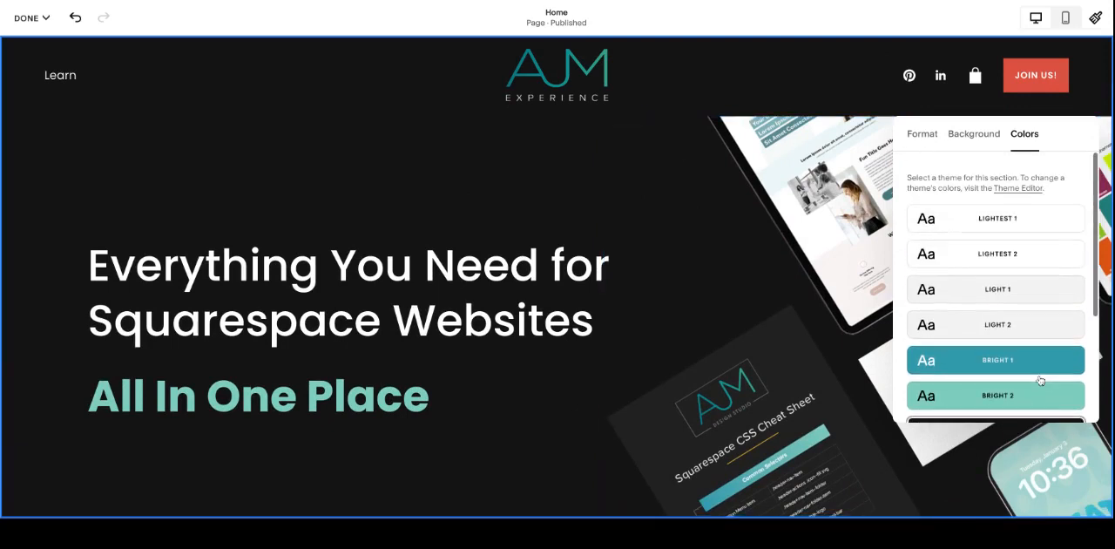
{"action": "left_click", "coordinate": [1012, 226]}
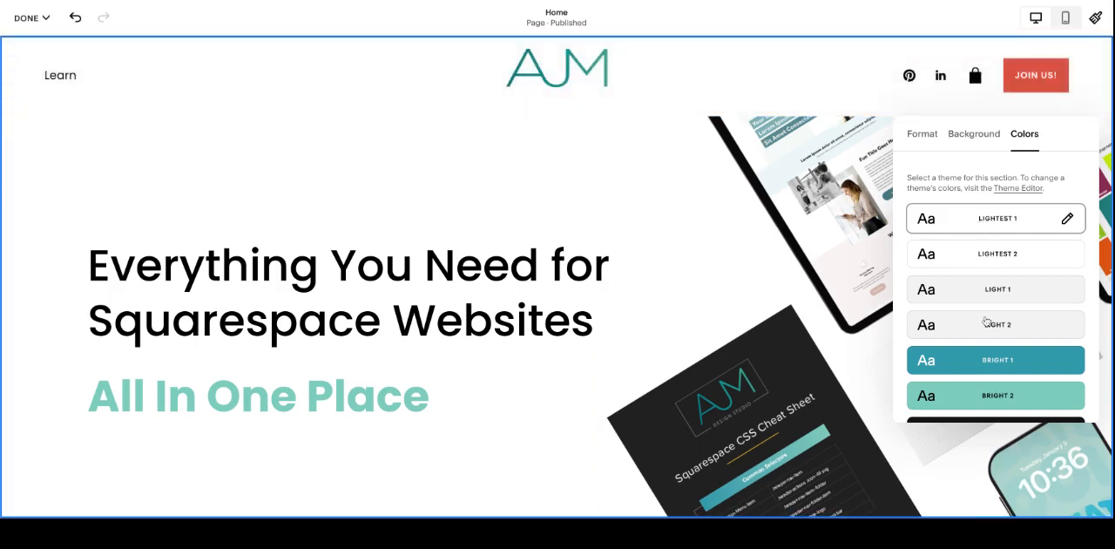
{"action": "scroll", "coordinate": [1002, 260], "scroll_direction": "down", "scroll_amount": 3}
{"action": "left_click", "coordinate": [1003, 259]}
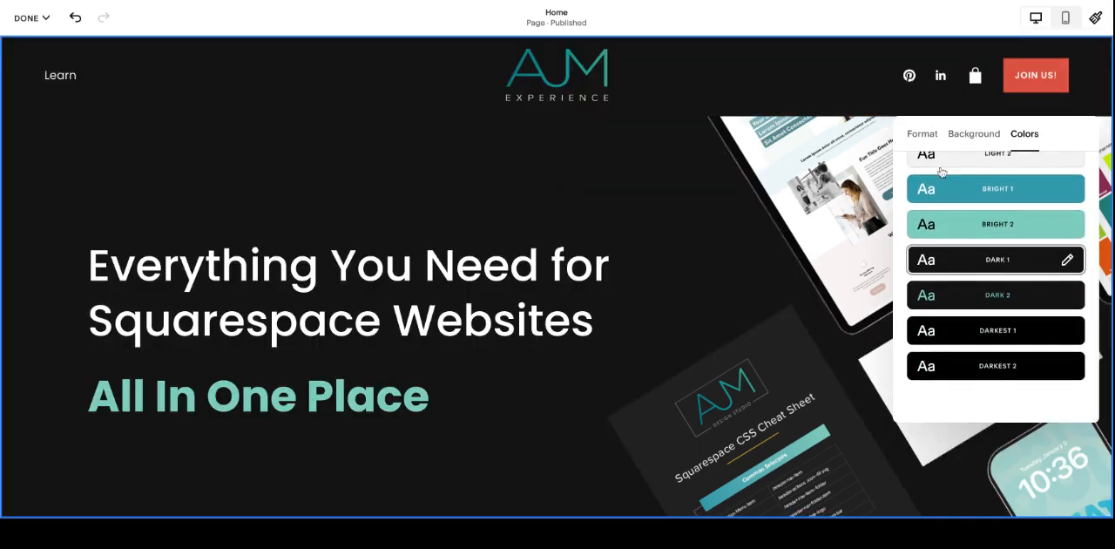
Step: Set the header style to Solid and look through its opacity, color, background blur, border and drop shadow options
{"action": "left_click", "coordinate": [682, 102]}
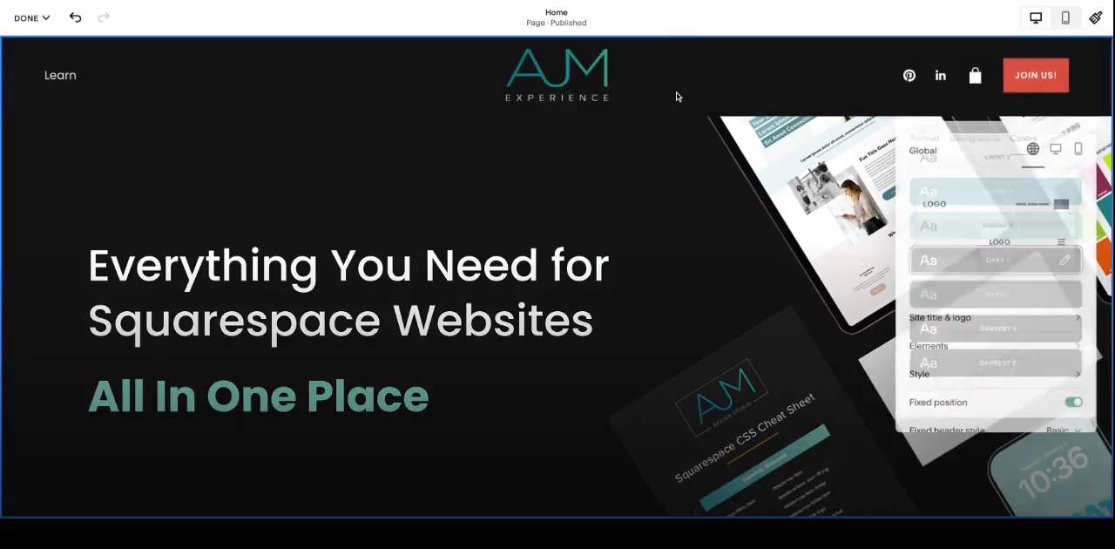
{"action": "scroll", "coordinate": [1030, 275], "scroll_direction": "down", "scroll_amount": 2}
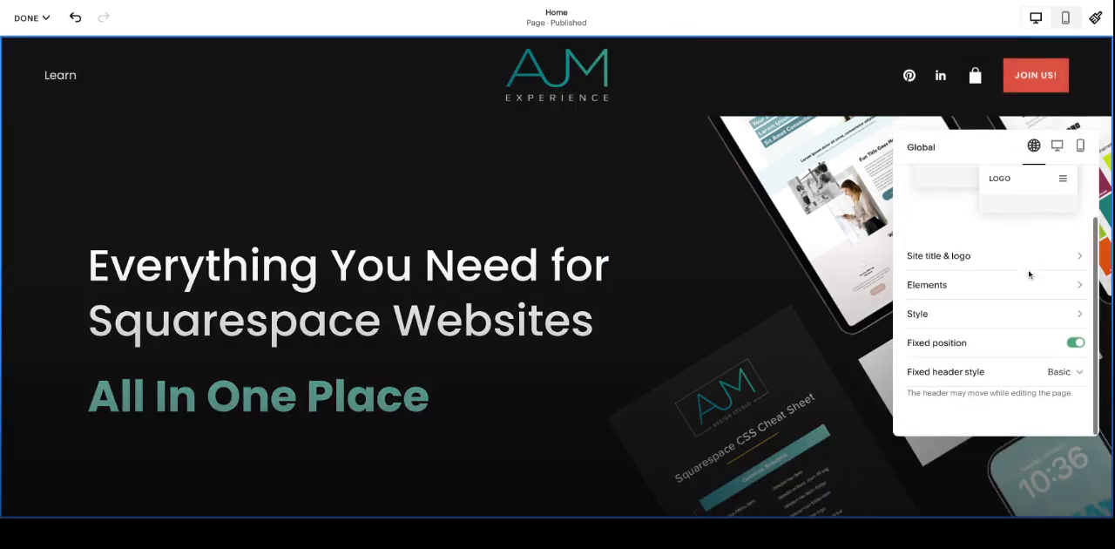
{"action": "left_click", "coordinate": [1013, 315]}
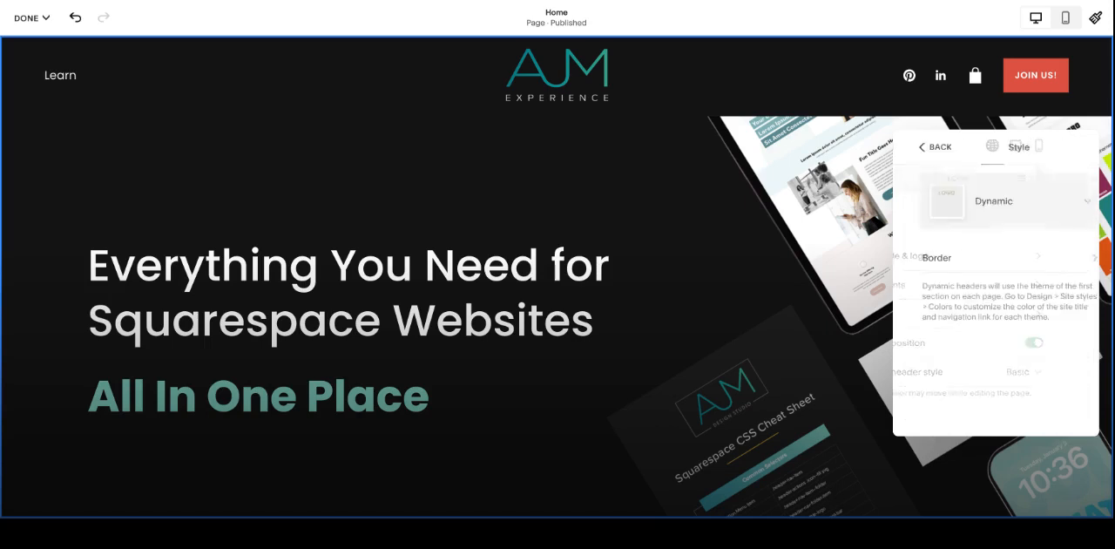
{"action": "left_click", "coordinate": [988, 218]}
{"action": "left_click", "coordinate": [971, 44]}
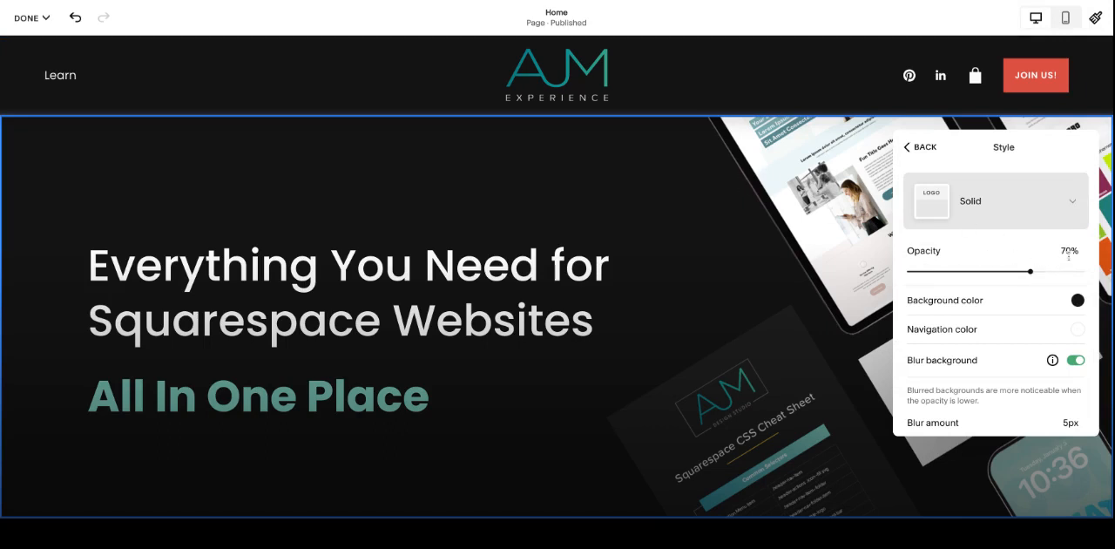
{"action": "scroll", "coordinate": [1074, 271], "scroll_direction": "down", "scroll_amount": 1}
{"action": "scroll", "coordinate": [1071, 338], "scroll_direction": "down", "scroll_amount": 2}
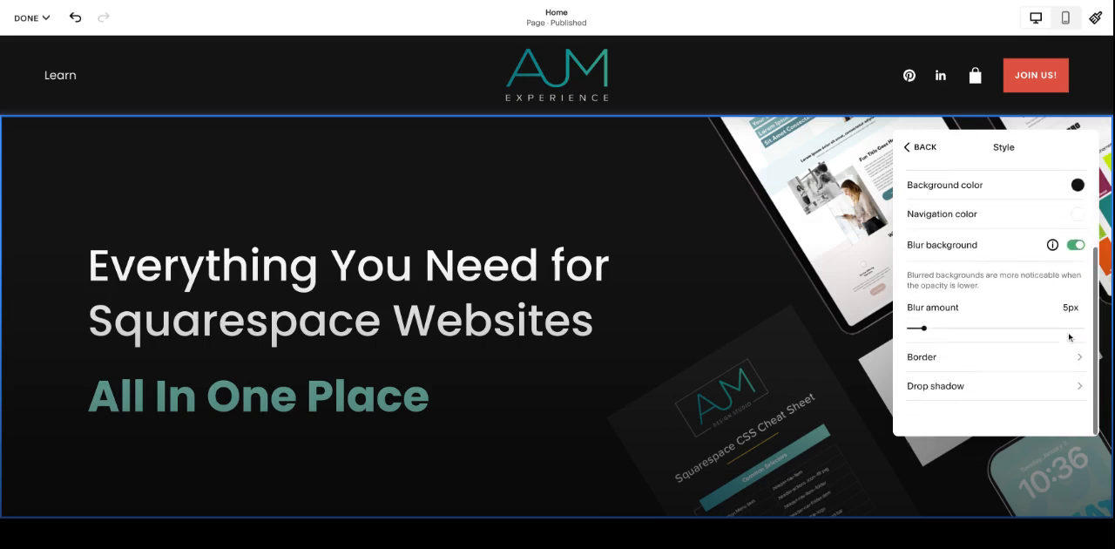
{"action": "scroll", "coordinate": [1056, 313], "scroll_direction": "up", "scroll_amount": 3}
{"action": "scroll", "coordinate": [1039, 324], "scroll_direction": "down", "scroll_amount": 3}
{"action": "scroll", "coordinate": [1000, 388], "scroll_direction": "up", "scroll_amount": 3}
{"action": "left_click", "coordinate": [929, 161]}
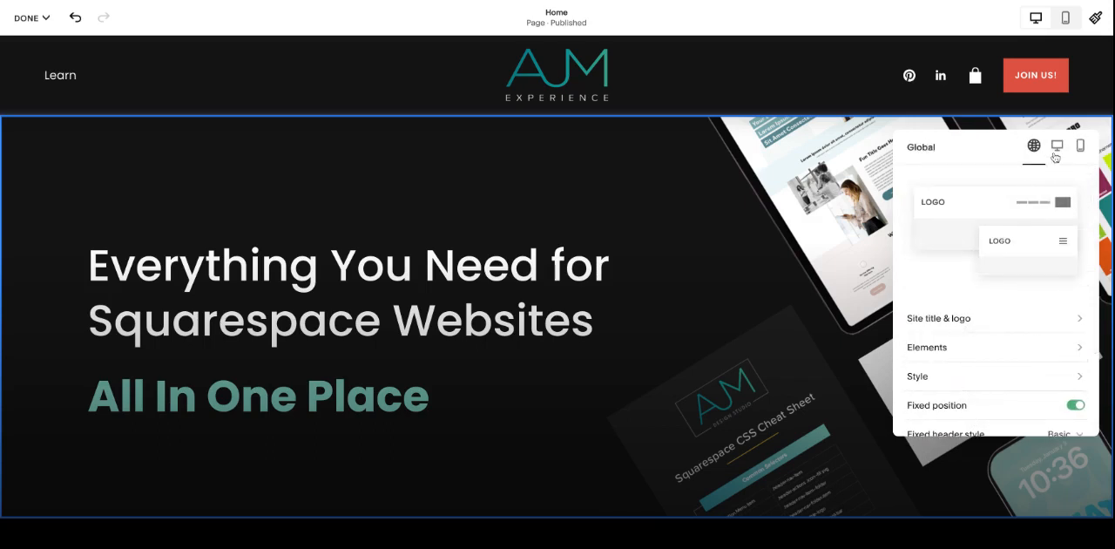
Step: Try the desktop header layouts with a left-aligned logo, and the one with the navigation beneath a centered logo
{"action": "left_click", "coordinate": [1056, 150]}
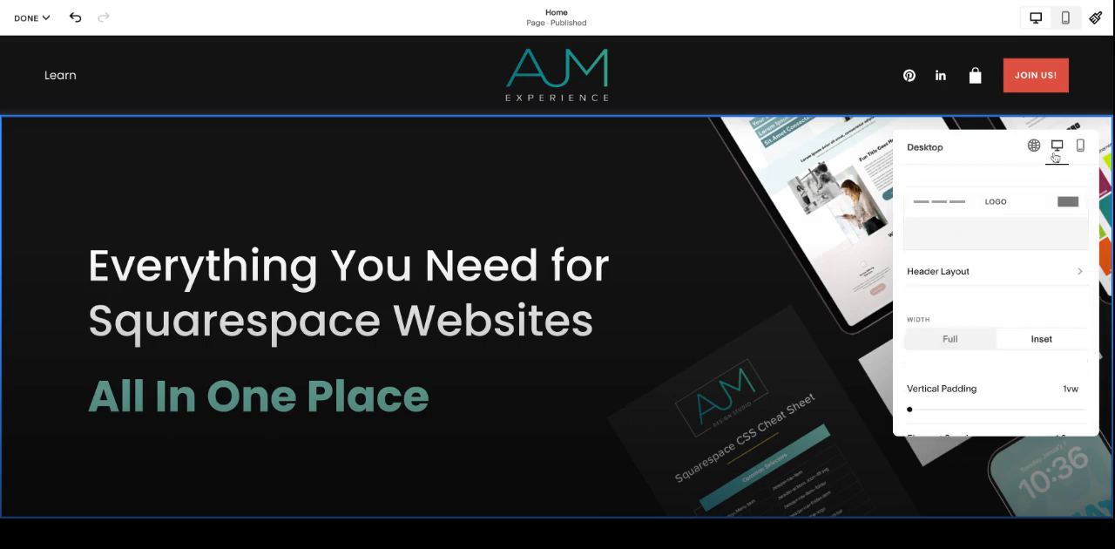
{"action": "left_click", "coordinate": [1006, 277]}
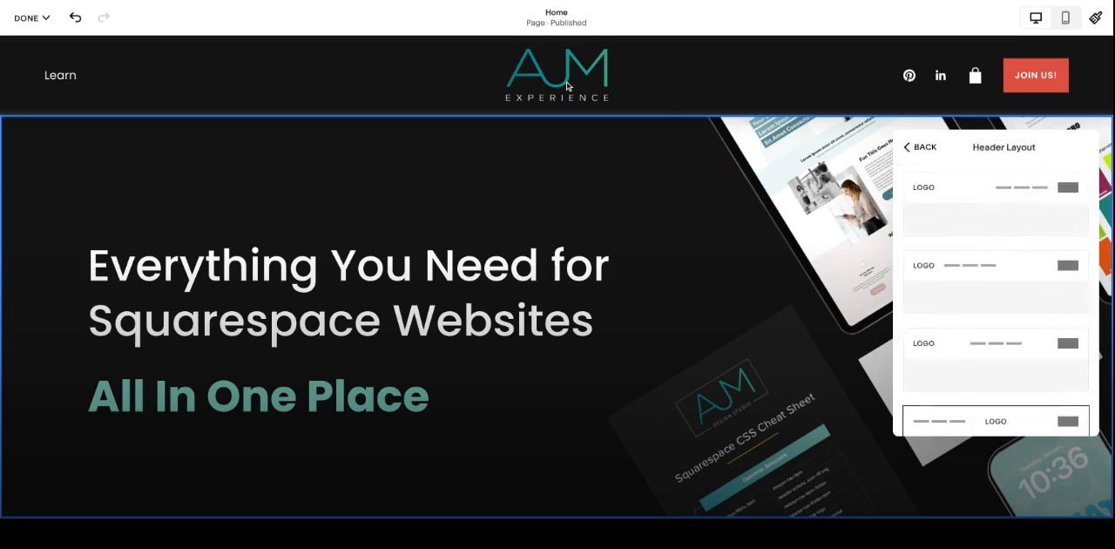
{"action": "left_click", "coordinate": [985, 220]}
{"action": "left_click", "coordinate": [1014, 298]}
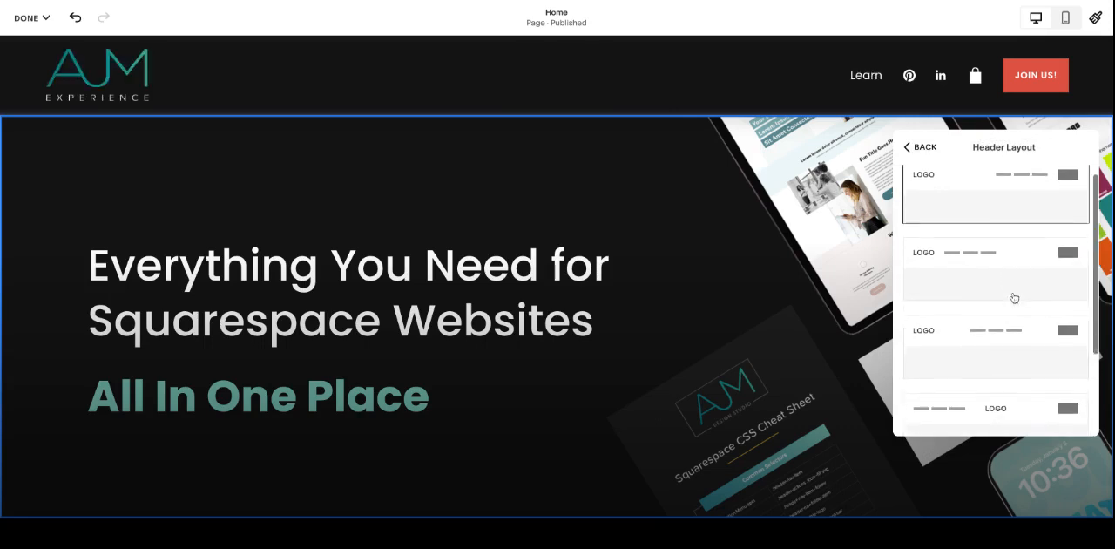
{"action": "left_click", "coordinate": [1019, 316]}
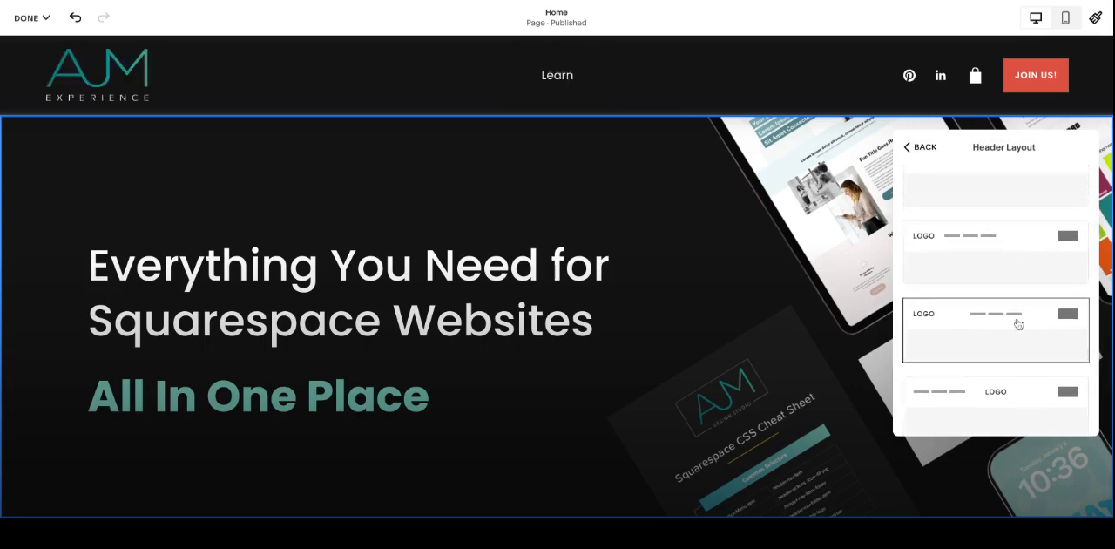
{"action": "left_click", "coordinate": [1011, 369]}
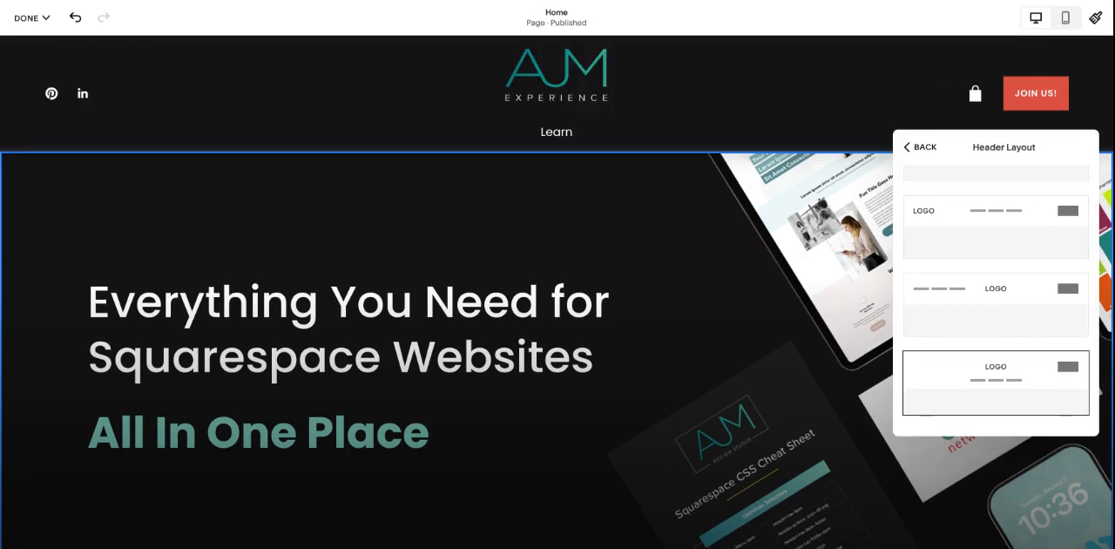
Step: Set the desktop header layout to left navigation with a centered logo and return to the desktop settings
{"action": "scroll", "coordinate": [996, 301], "scroll_direction": "up", "scroll_amount": 1}
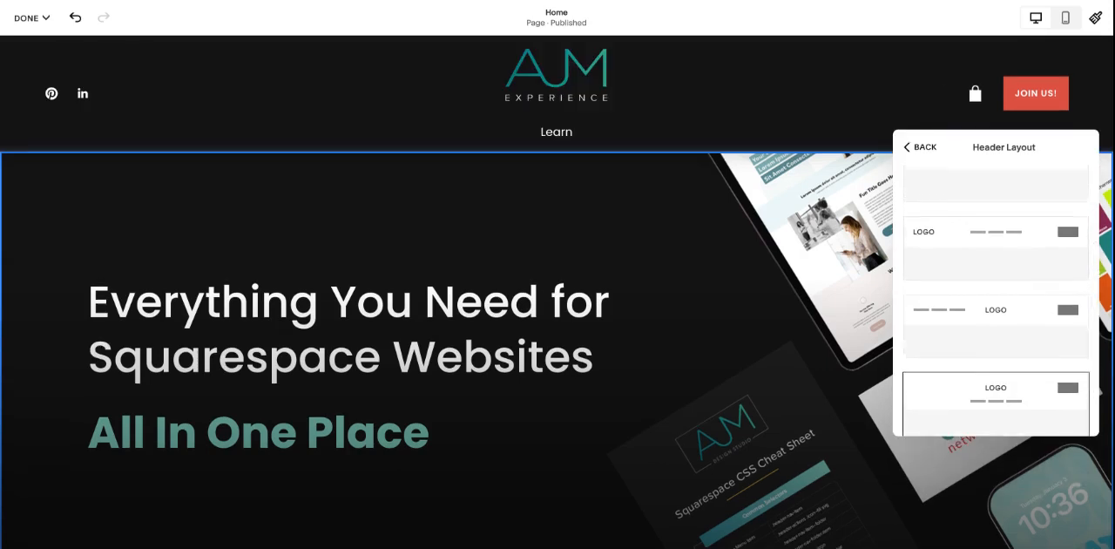
{"action": "left_click", "coordinate": [1003, 333]}
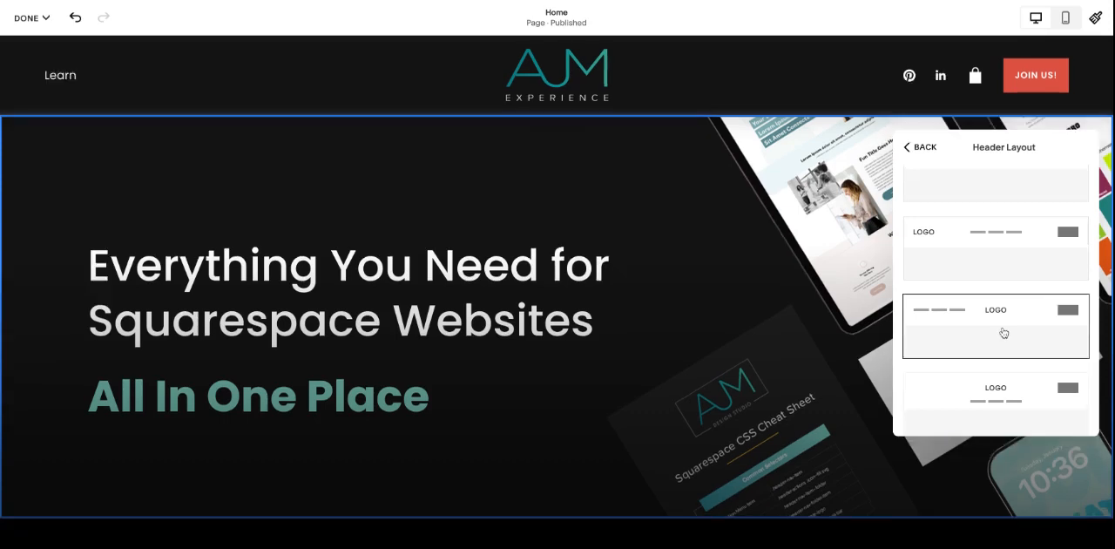
{"action": "scroll", "coordinate": [1001, 331], "scroll_direction": "down", "scroll_amount": 1}
{"action": "left_click", "coordinate": [924, 151]}
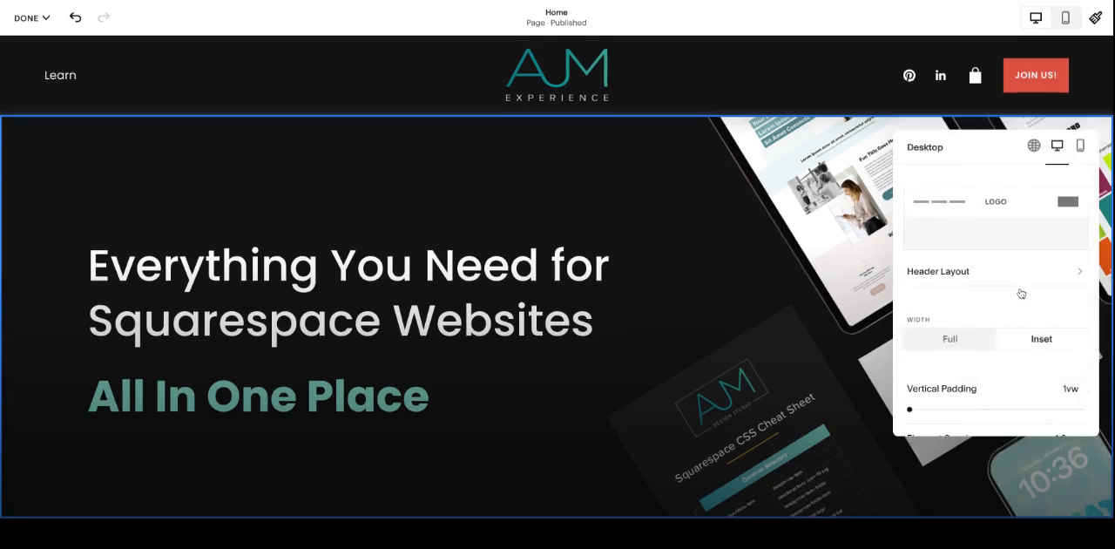
Step: Try the Full width for the desktop header and return it to Inset
{"action": "scroll", "coordinate": [1021, 293], "scroll_direction": "down", "scroll_amount": 3}
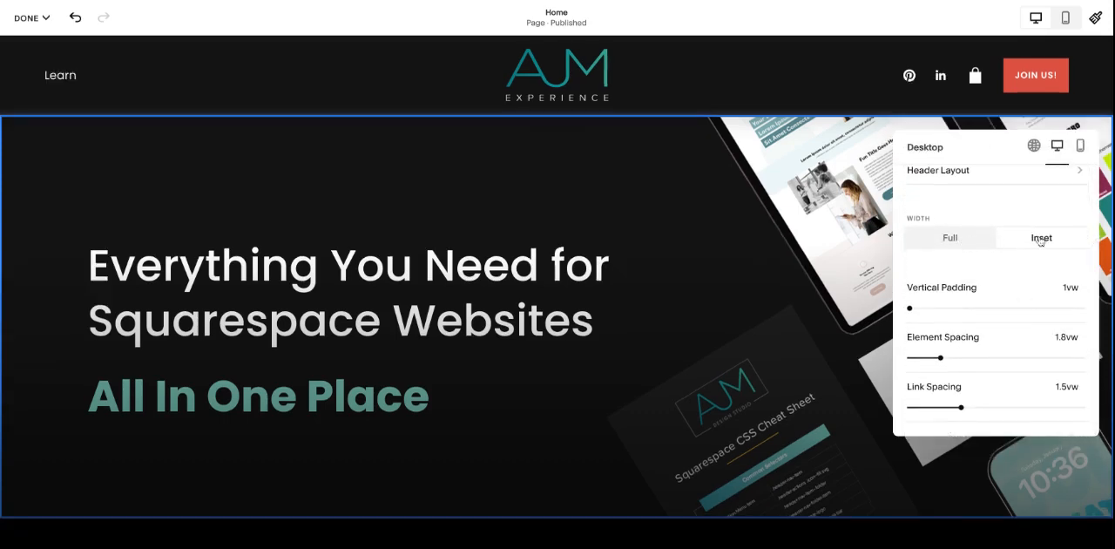
{"action": "left_click", "coordinate": [965, 244]}
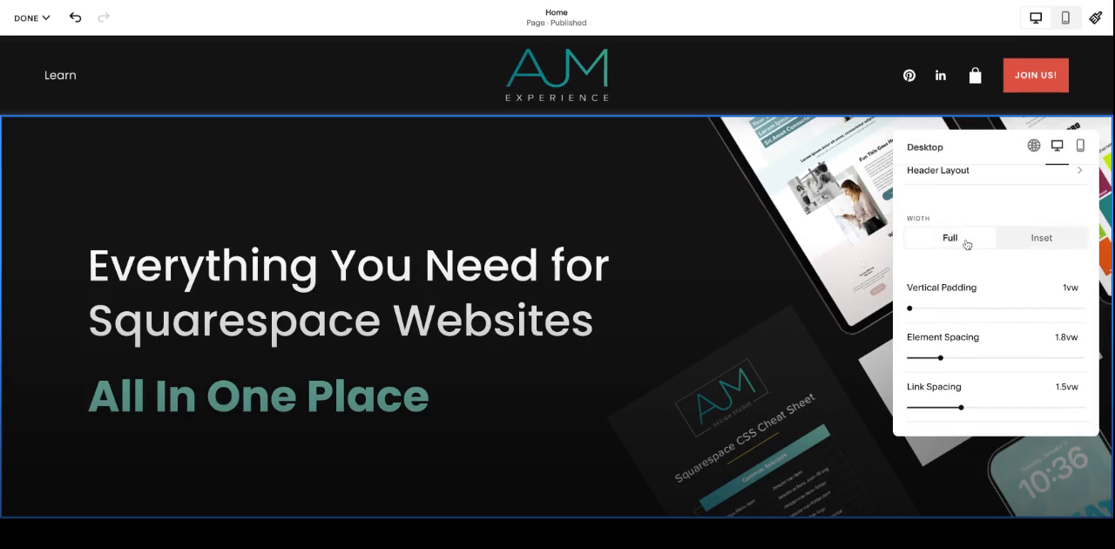
{"action": "left_click", "coordinate": [1042, 251]}
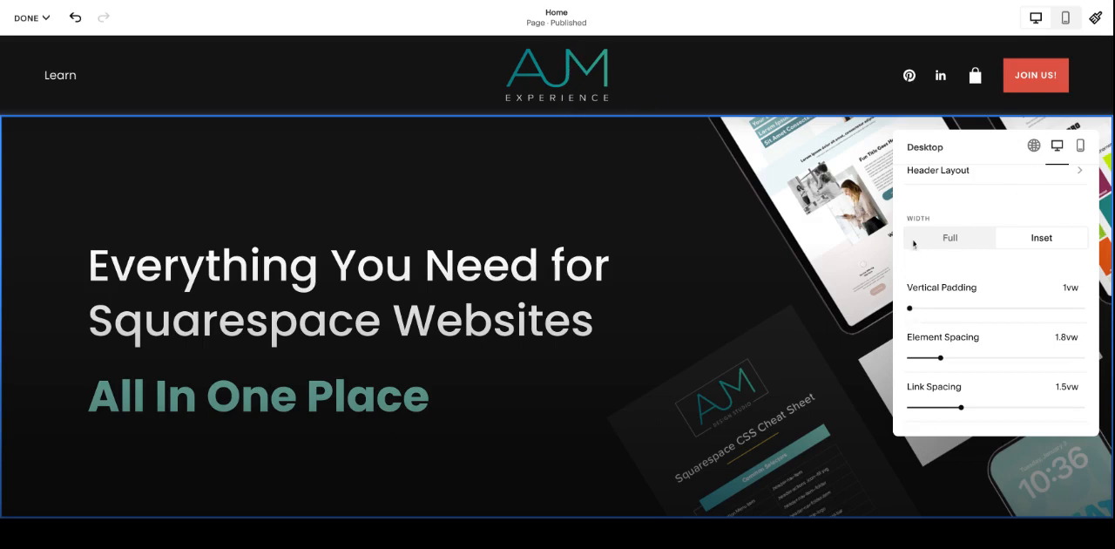
Step: Set the desktop header's element spacing to 2vw and its link spacing to 1.1vw
{"action": "mouse_move", "coordinate": [909, 314]}
{"action": "left_mouse_down"}
{"action": "mouse_move", "coordinate": [983, 307]}
{"action": "mouse_move", "coordinate": [910, 308]}
{"action": "left_mouse_up"}
{"action": "mouse_move", "coordinate": [940, 357]}
{"action": "left_mouse_down"}
{"action": "mouse_move", "coordinate": [959, 357]}
{"action": "mouse_move", "coordinate": [940, 357]}
{"action": "left_mouse_up"}
{"action": "mouse_move", "coordinate": [940, 357]}
{"action": "left_mouse_down"}
{"action": "mouse_move", "coordinate": [992, 357]}
{"action": "mouse_move", "coordinate": [943, 357]}
{"action": "left_mouse_up"}
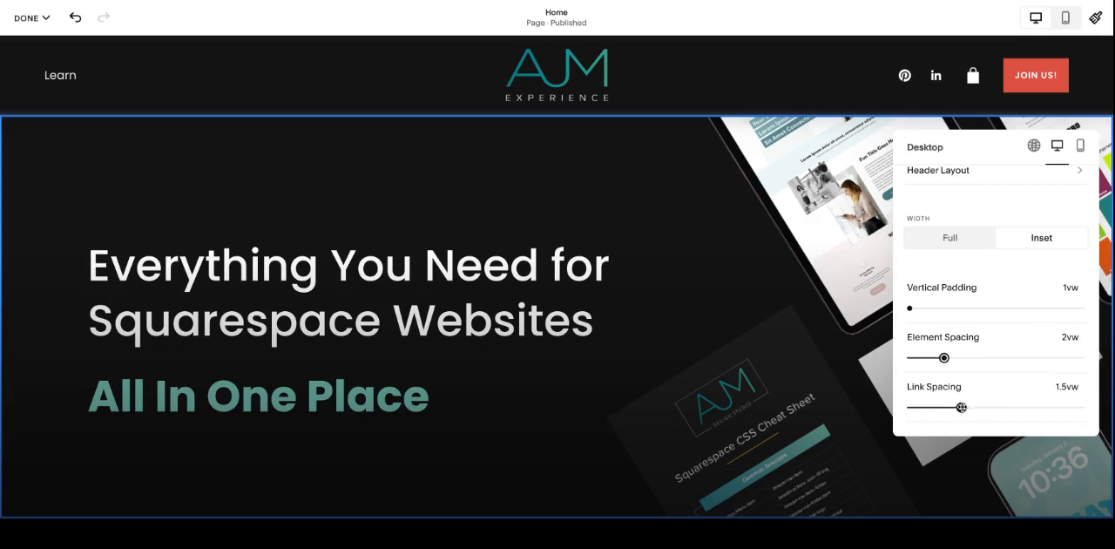
{"action": "mouse_move", "coordinate": [961, 407]}
{"action": "left_mouse_down"}
{"action": "mouse_move", "coordinate": [999, 406]}
{"action": "mouse_move", "coordinate": [947, 407]}
{"action": "left_mouse_up"}
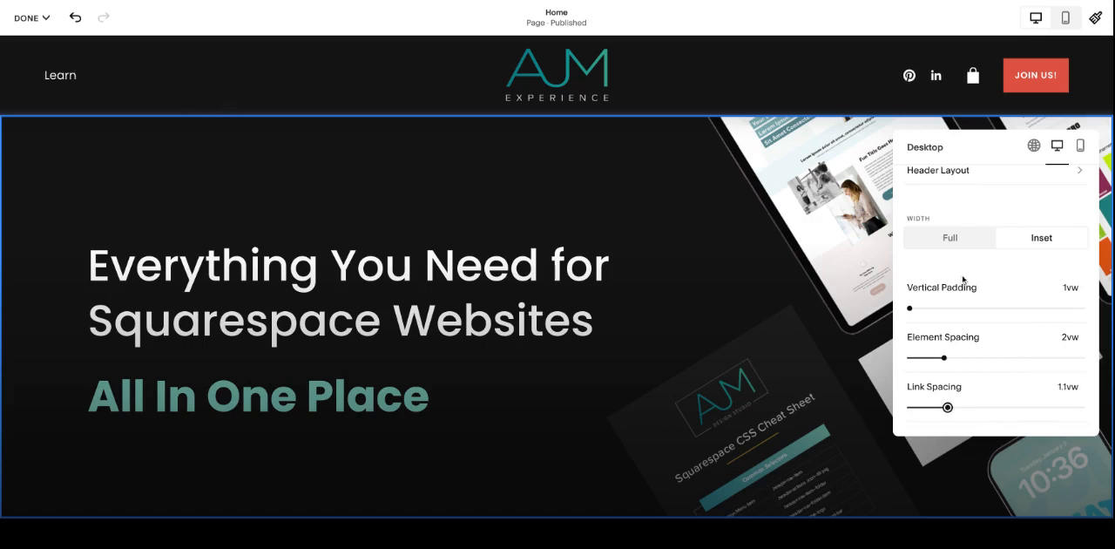
Step: Look through the header layouts available for mobile and return to the mobile settings
{"action": "left_click", "coordinate": [1080, 147]}
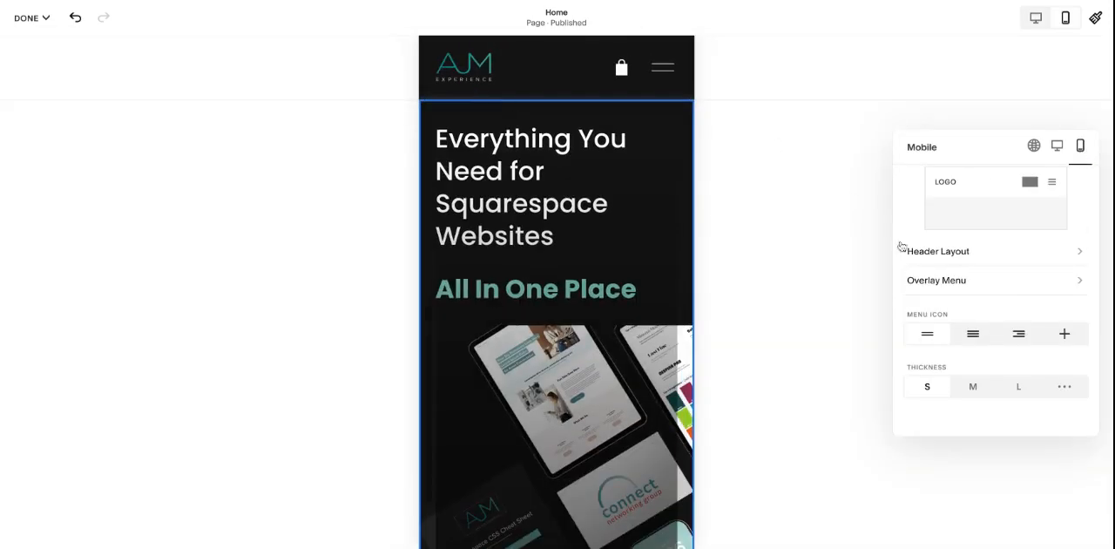
{"action": "left_click", "coordinate": [1030, 253]}
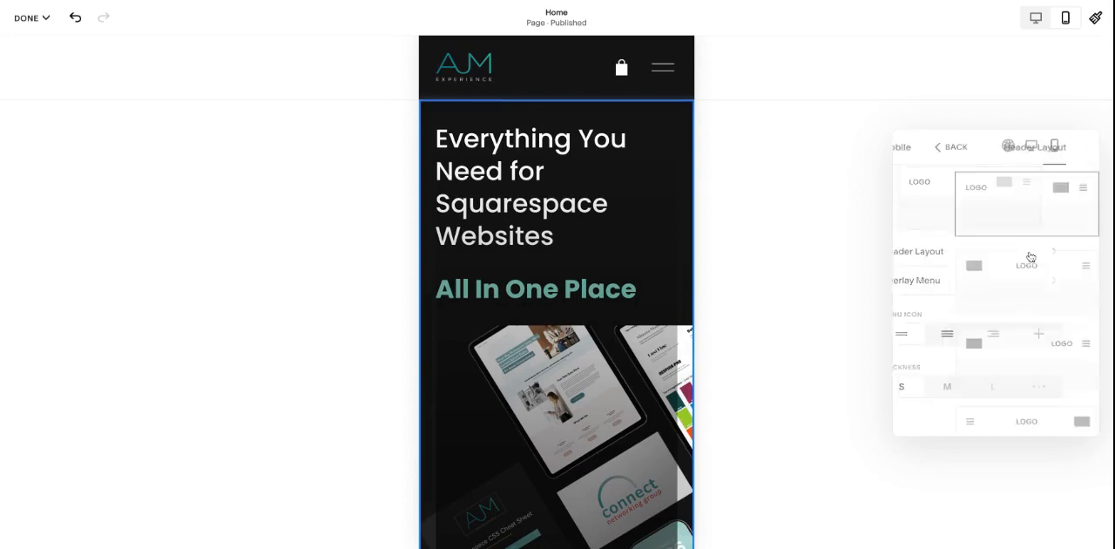
{"action": "scroll", "coordinate": [997, 297], "scroll_direction": "down", "scroll_amount": 1}
{"action": "scroll", "coordinate": [997, 297], "scroll_direction": "up", "scroll_amount": 1}
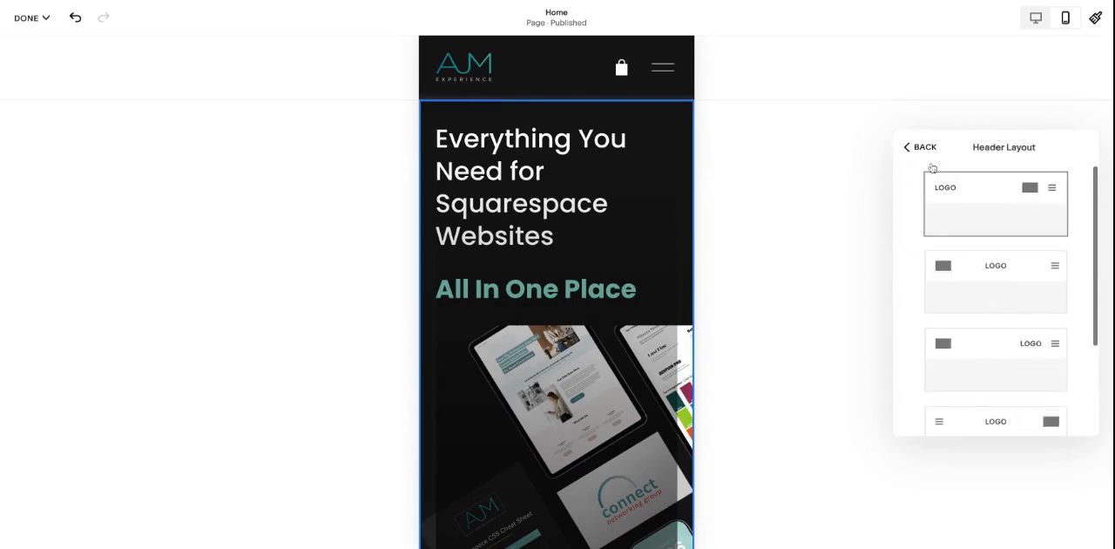
{"action": "left_click", "coordinate": [922, 148]}
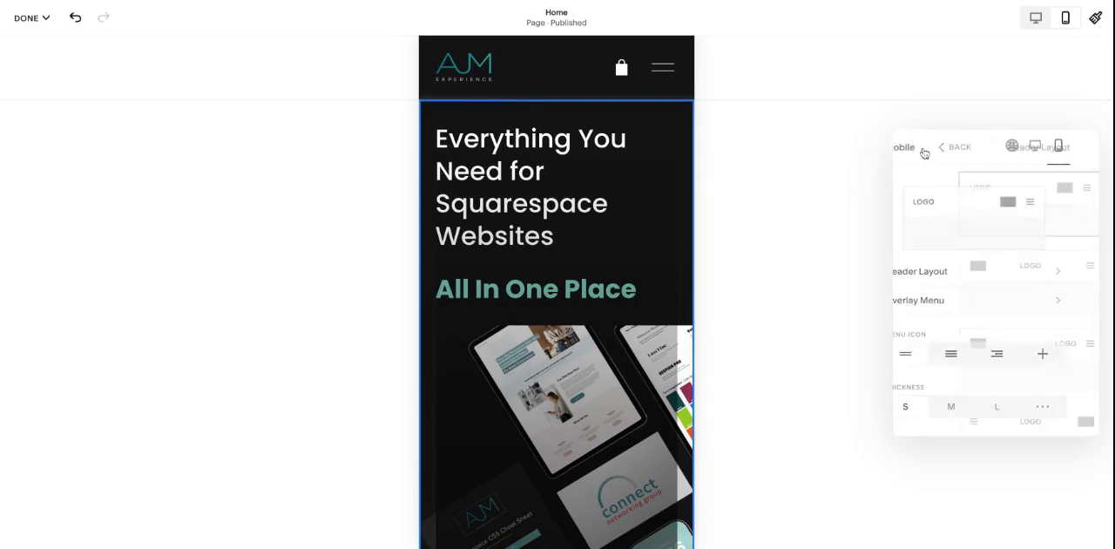
Step: Set the link spacing of the mobile overlay menu to 2.6vw
{"action": "left_click", "coordinate": [1013, 303]}
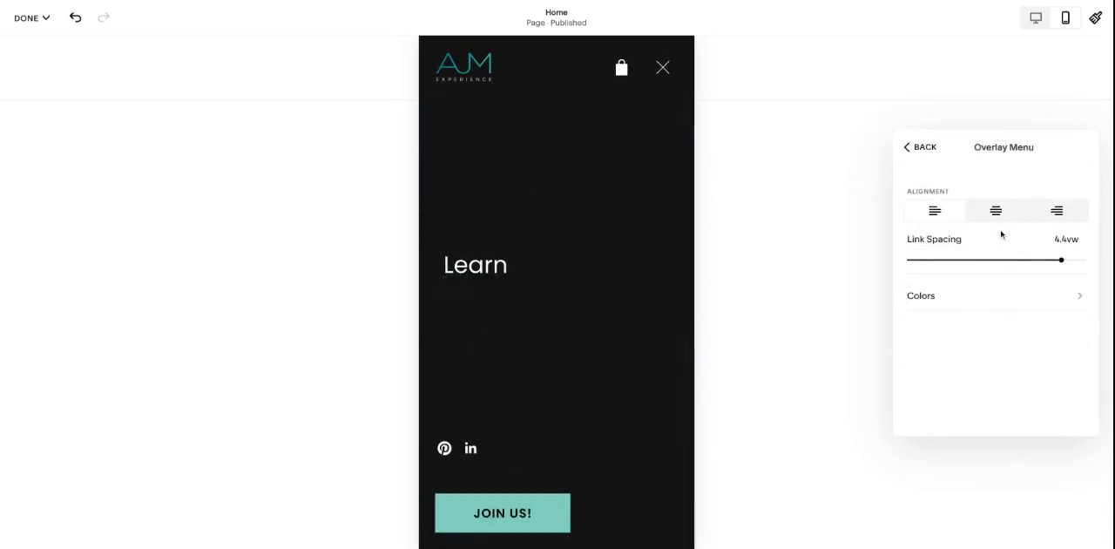
{"action": "mouse_move", "coordinate": [1061, 259]}
{"action": "left_mouse_down"}
{"action": "mouse_move", "coordinate": [1023, 259]}
{"action": "mouse_move", "coordinate": [1040, 259]}
{"action": "left_mouse_up"}
{"action": "left_click_drag", "start_coordinate": [1040, 261], "coordinate": [999, 261]}
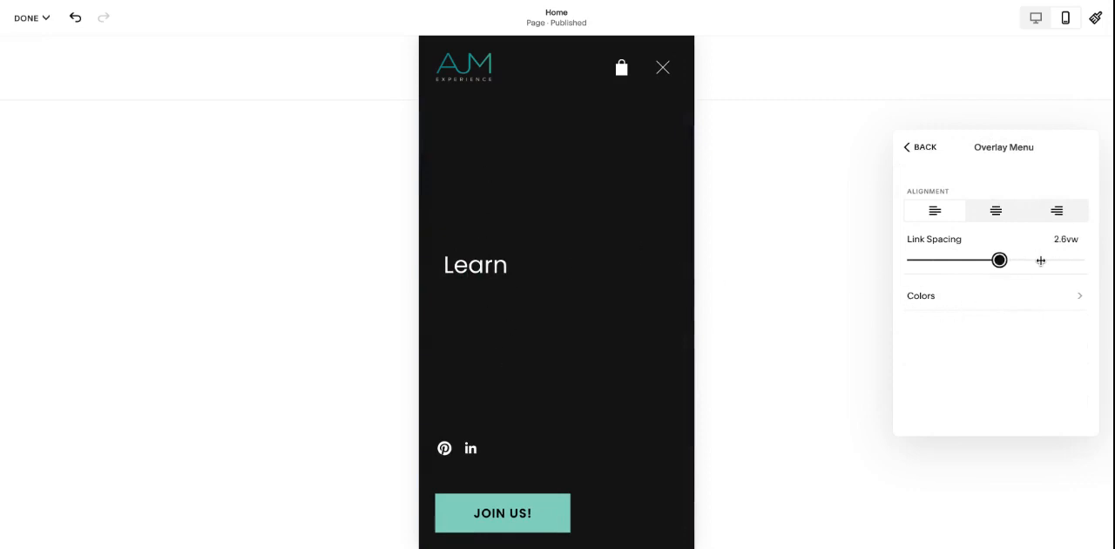
Step: Try the Bright 1 and Light 1 color themes on the mobile overlay menu and return it to Dark 1
{"action": "left_click", "coordinate": [996, 295]}
{"action": "left_click", "coordinate": [992, 326]}
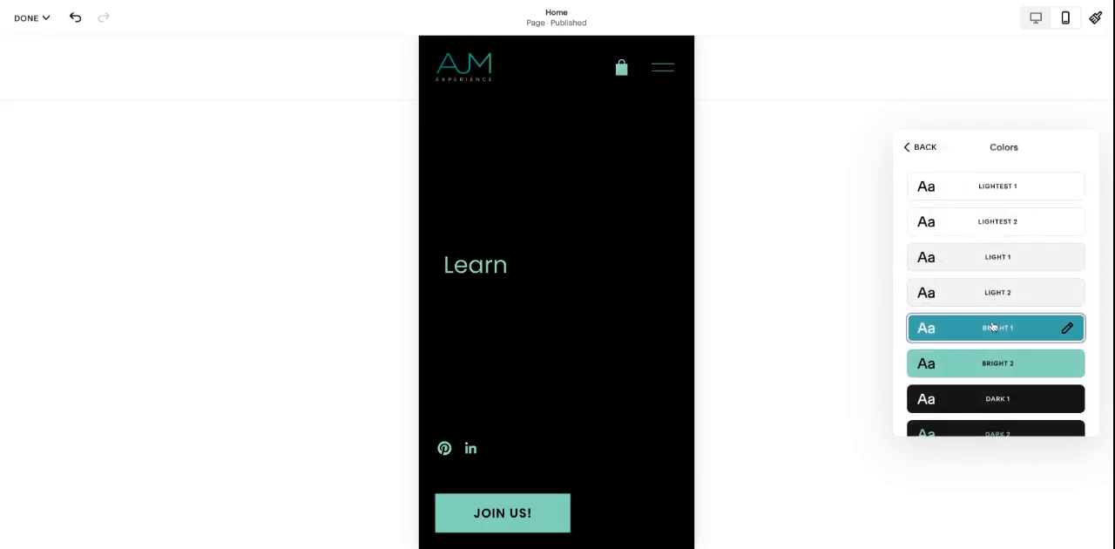
{"action": "left_click", "coordinate": [1002, 399]}
{"action": "left_click", "coordinate": [996, 261]}
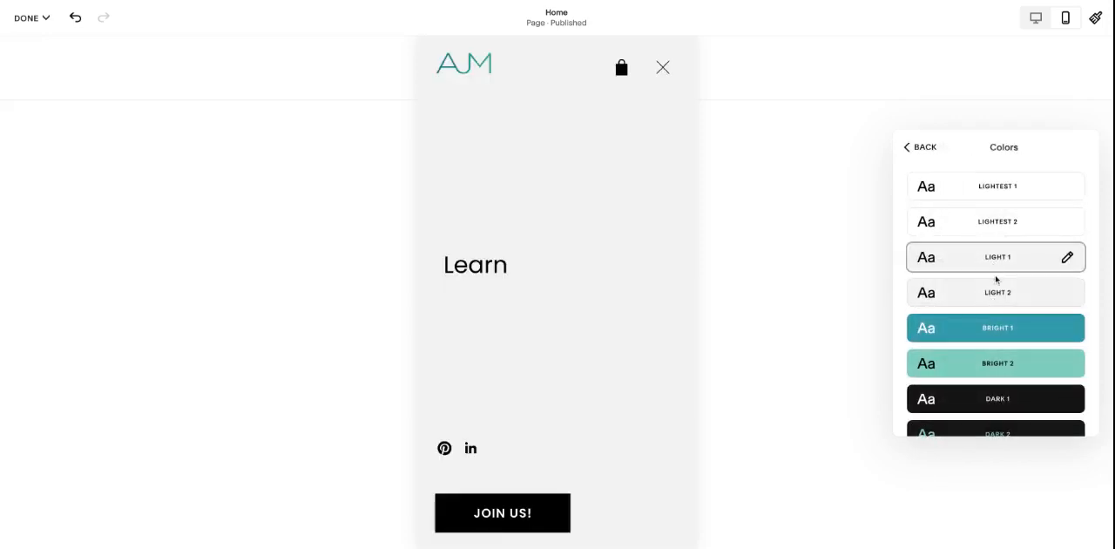
{"action": "left_click", "coordinate": [1004, 401]}
{"action": "left_click", "coordinate": [929, 152]}
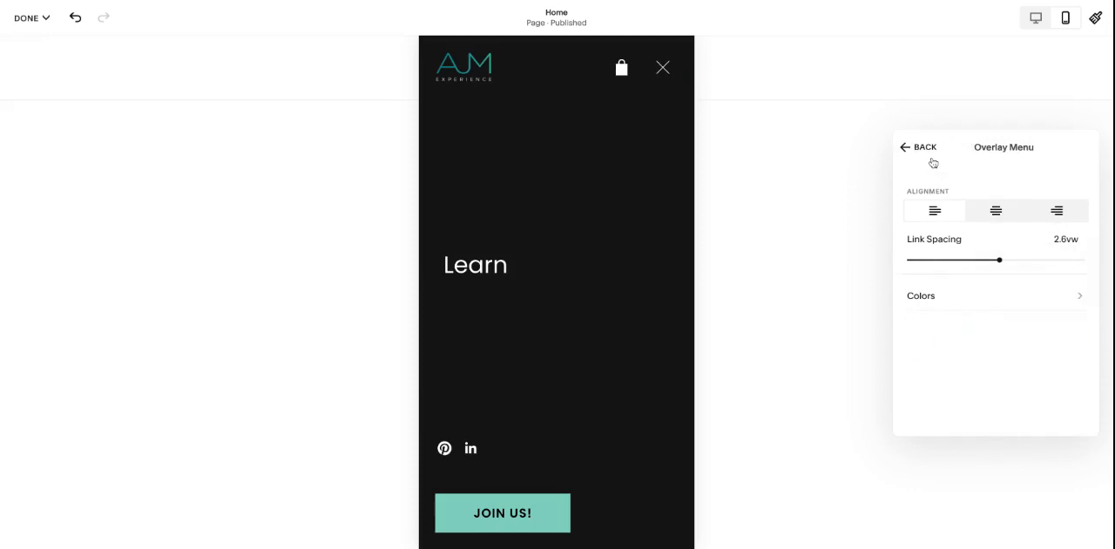
{"action": "left_click", "coordinate": [928, 151]}
Step: Try the three-line mobile menu icon and M thickness, returning to the two-line icon and S thickness
{"action": "scroll", "coordinate": [1013, 287], "scroll_direction": "down", "scroll_amount": 1}
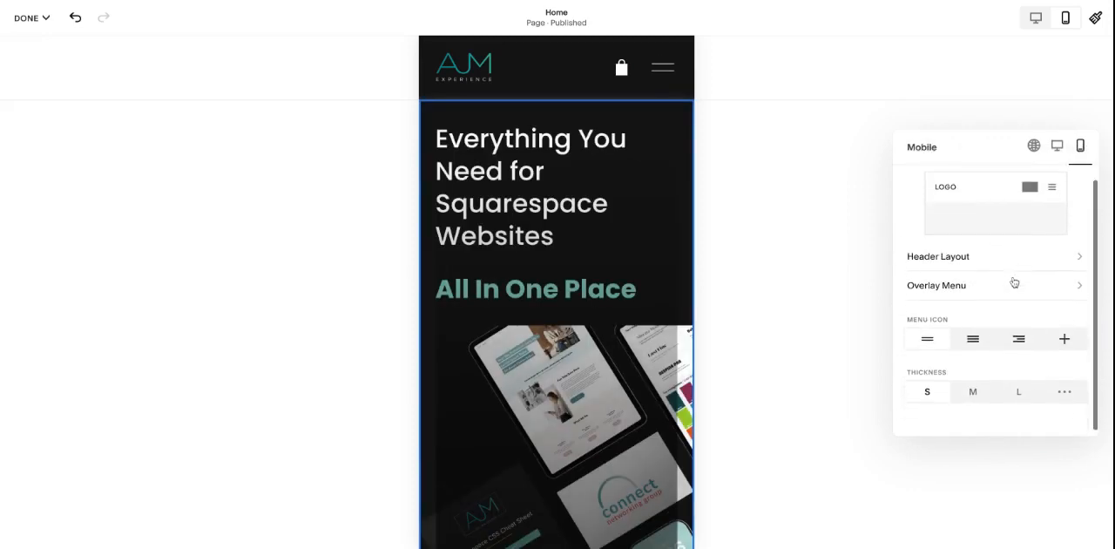
{"action": "left_click", "coordinate": [972, 335]}
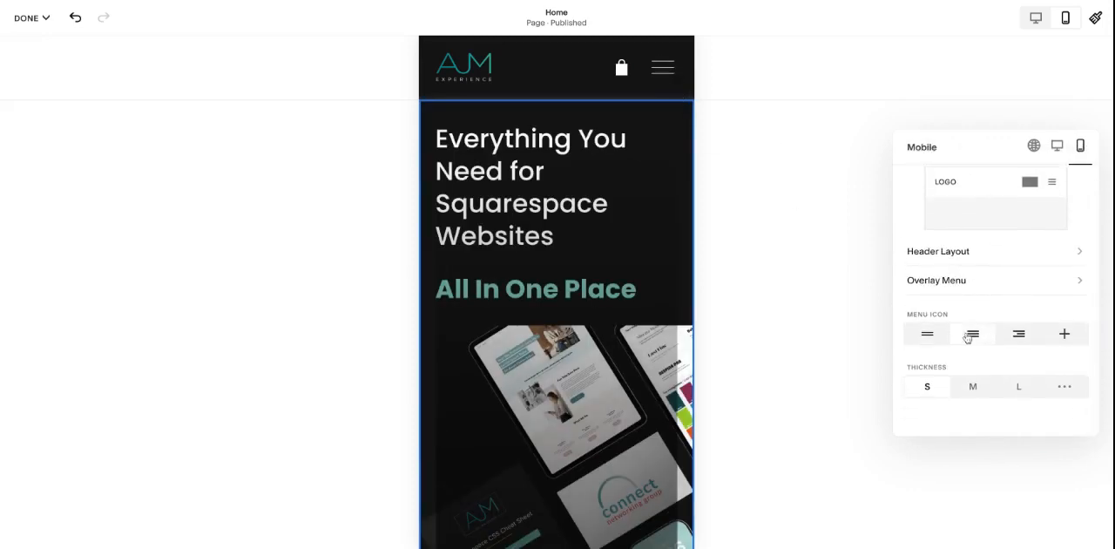
{"action": "left_click", "coordinate": [932, 336]}
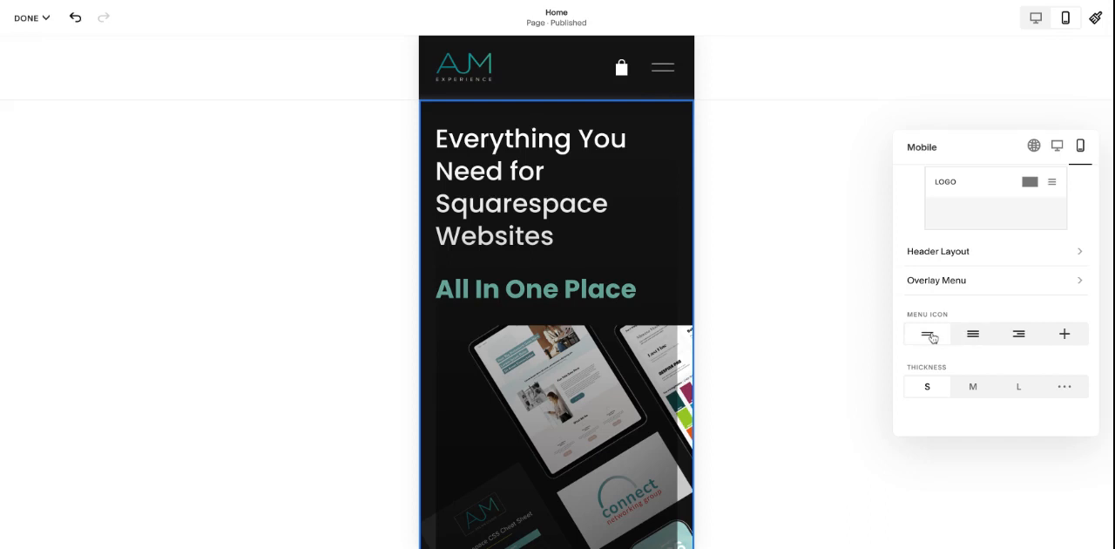
{"action": "left_click", "coordinate": [972, 392]}
{"action": "left_click", "coordinate": [937, 397]}
{"action": "scroll", "coordinate": [1040, 346], "scroll_direction": "up", "scroll_amount": 1}
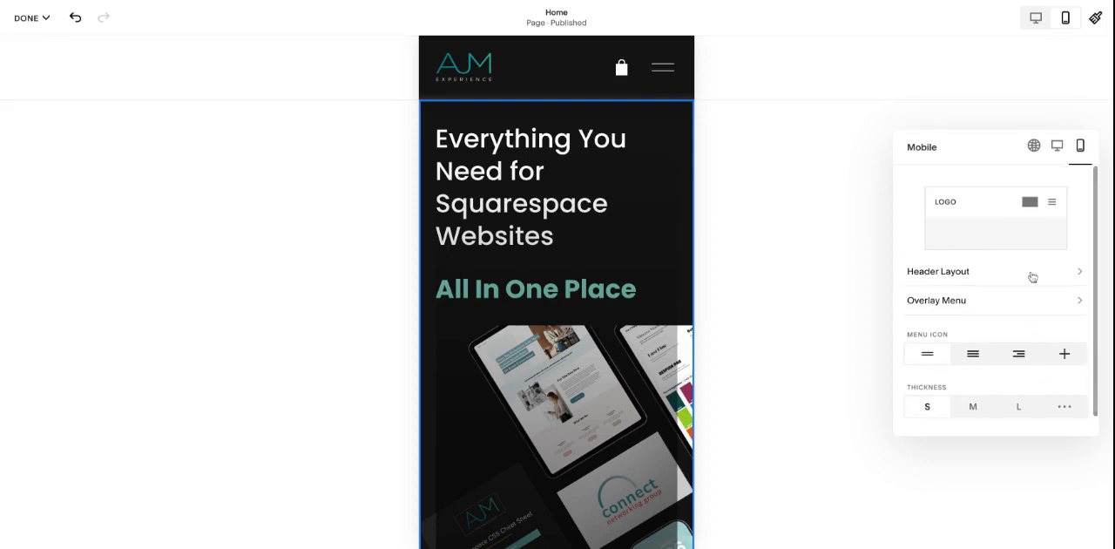
Step: Return to the global header settings, discard the header changes and leave the page editor
{"action": "left_click", "coordinate": [1033, 146]}
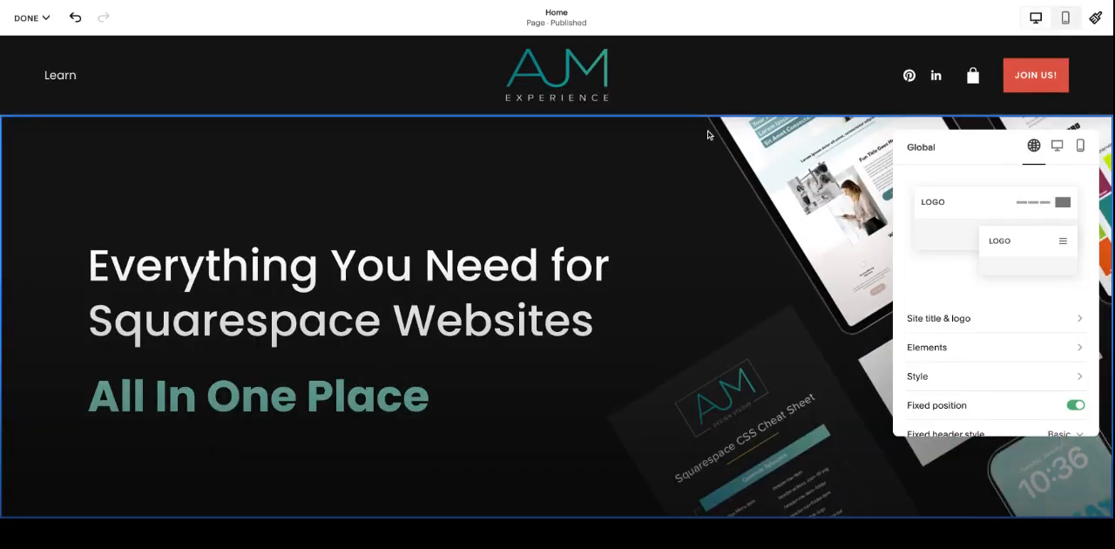
{"action": "left_click", "coordinate": [45, 17]}
{"action": "left_click", "coordinate": [44, 79]}
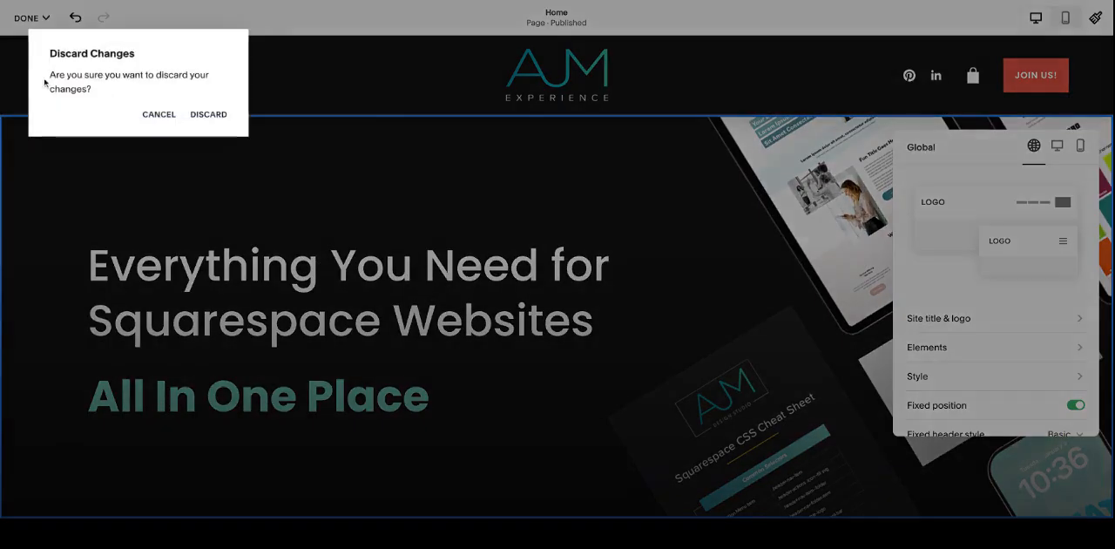
{"action": "left_click", "coordinate": [209, 115]}
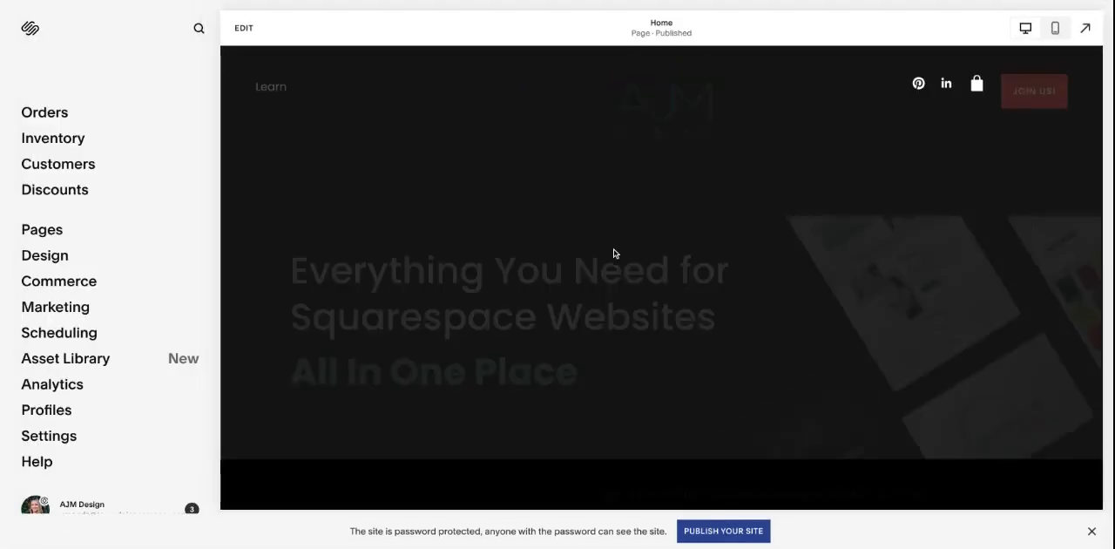
Step: Open the Home page's site footer for editing and move the free font pairing guide text down below the newsletter fields
{"action": "scroll", "coordinate": [613, 253], "scroll_direction": "down", "scroll_amount": 10}
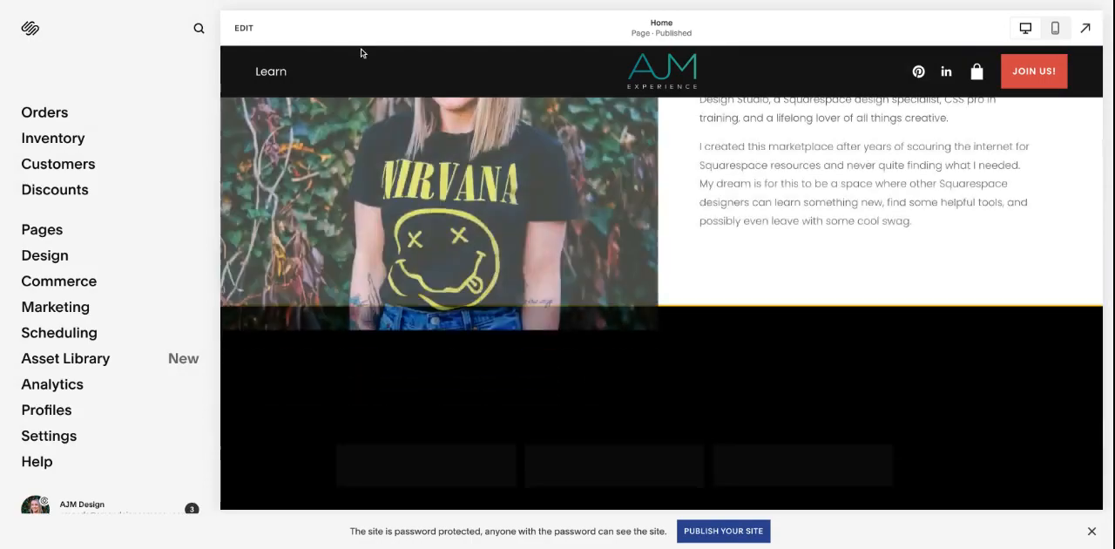
{"action": "scroll", "coordinate": [361, 53], "scroll_direction": "down", "scroll_amount": 2}
{"action": "left_click", "coordinate": [246, 28]}
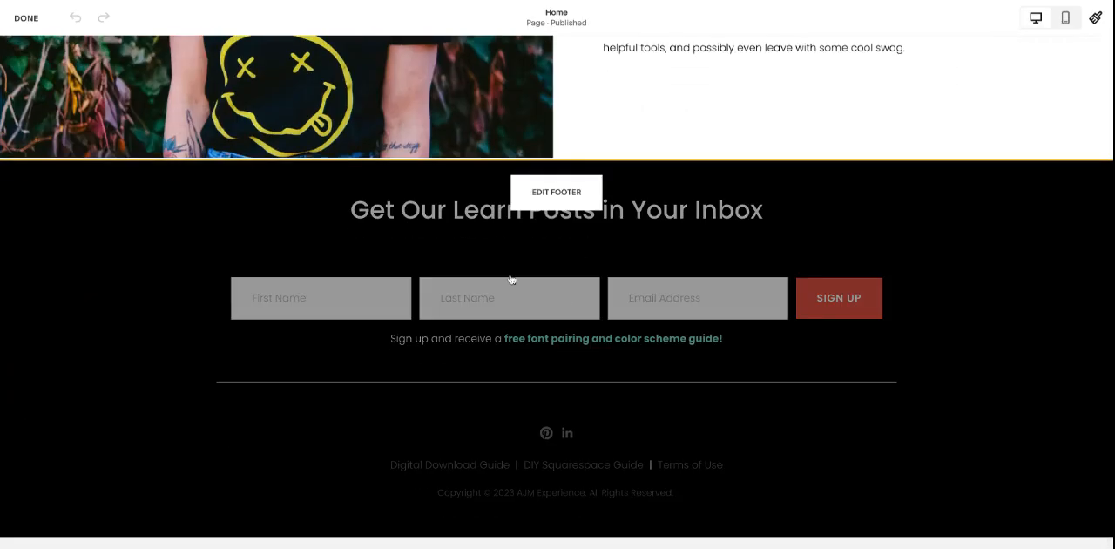
{"action": "left_click", "coordinate": [554, 195]}
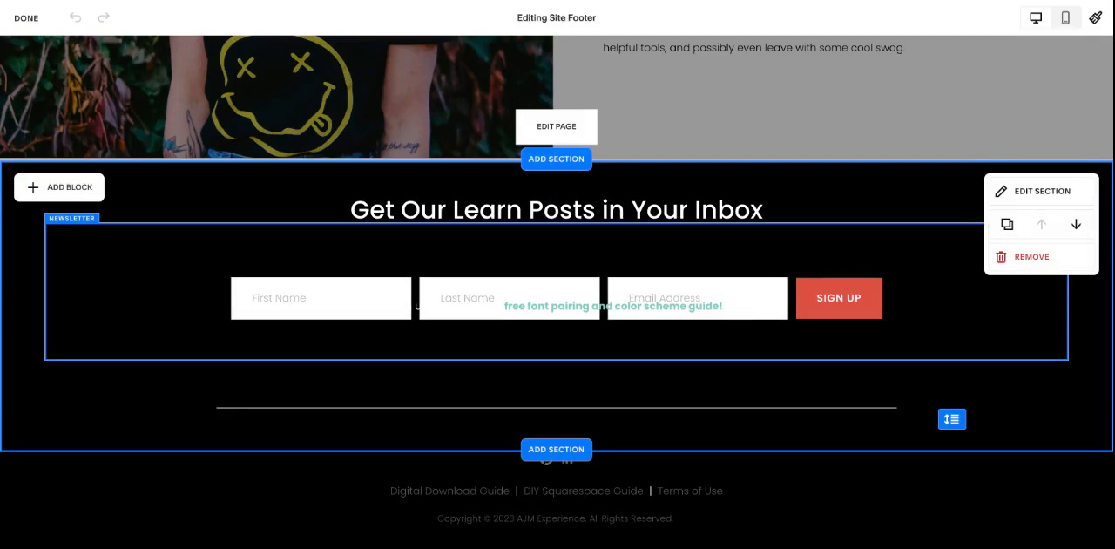
{"action": "left_click_drag", "start_coordinate": [618, 305], "coordinate": [616, 360]}
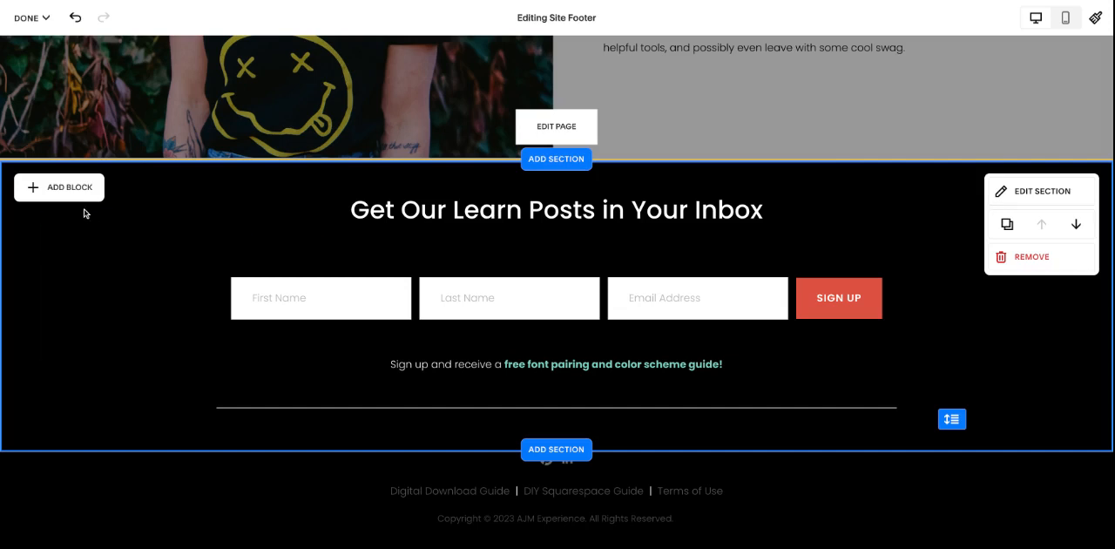
Step: Look through the blocks that can be added to the footer and inspect its heading and newsletter blocks
{"action": "left_click", "coordinate": [94, 251]}
{"action": "left_click", "coordinate": [21, 205]}
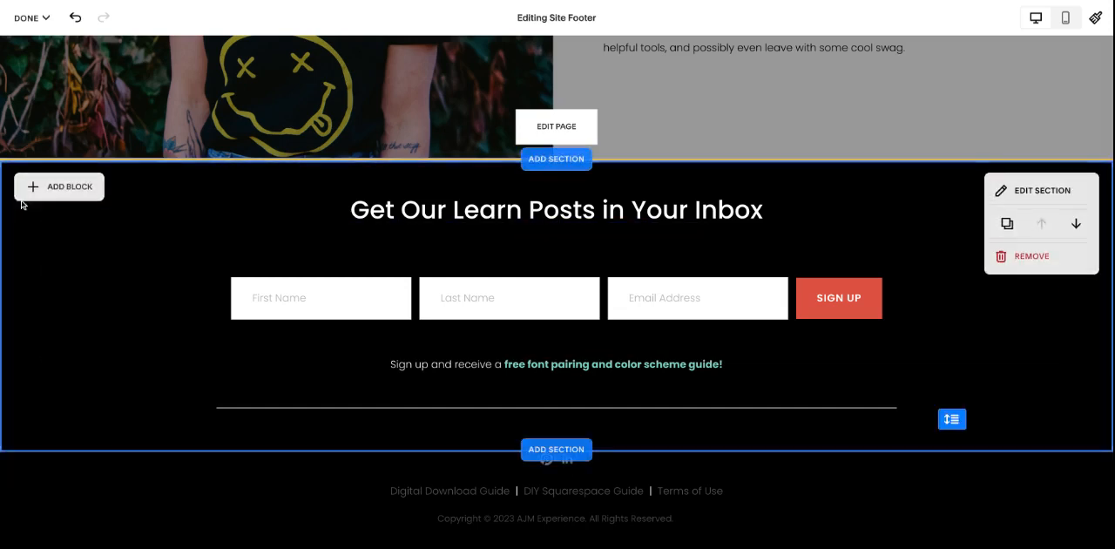
{"action": "left_click", "coordinate": [76, 188]}
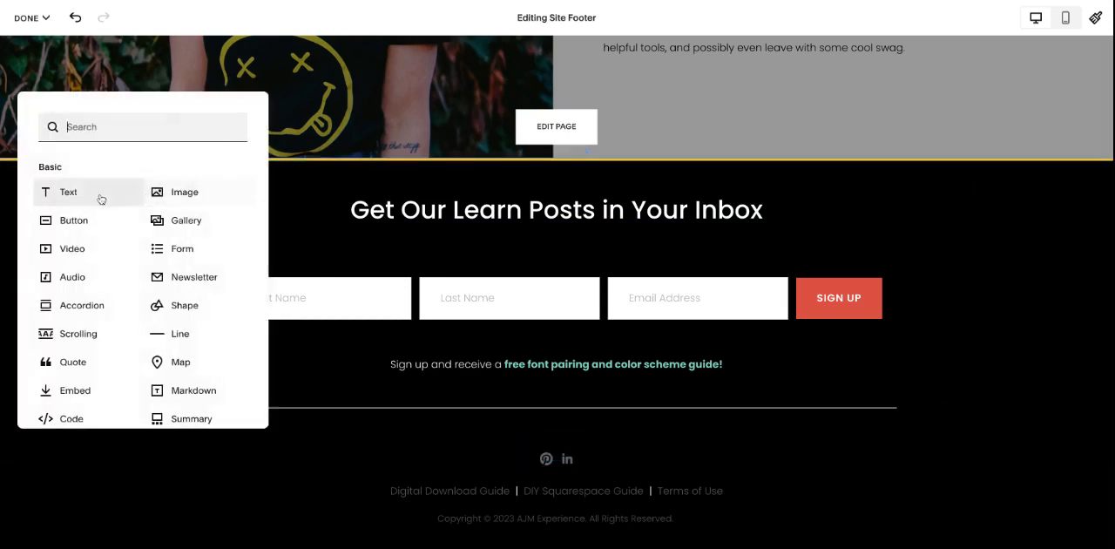
{"action": "left_click", "coordinate": [287, 211]}
{"action": "left_click", "coordinate": [351, 210]}
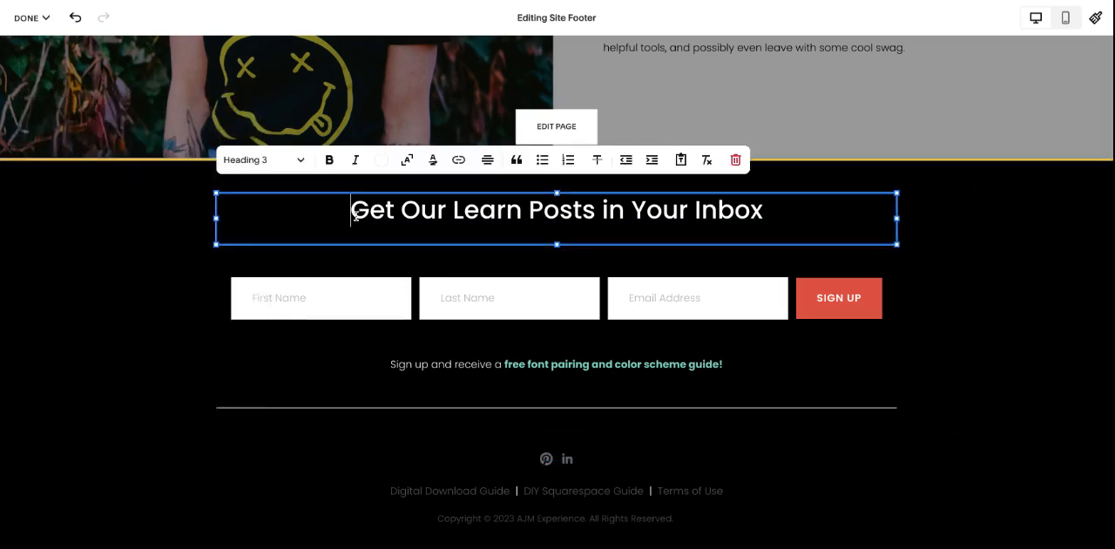
{"action": "left_click", "coordinate": [928, 269]}
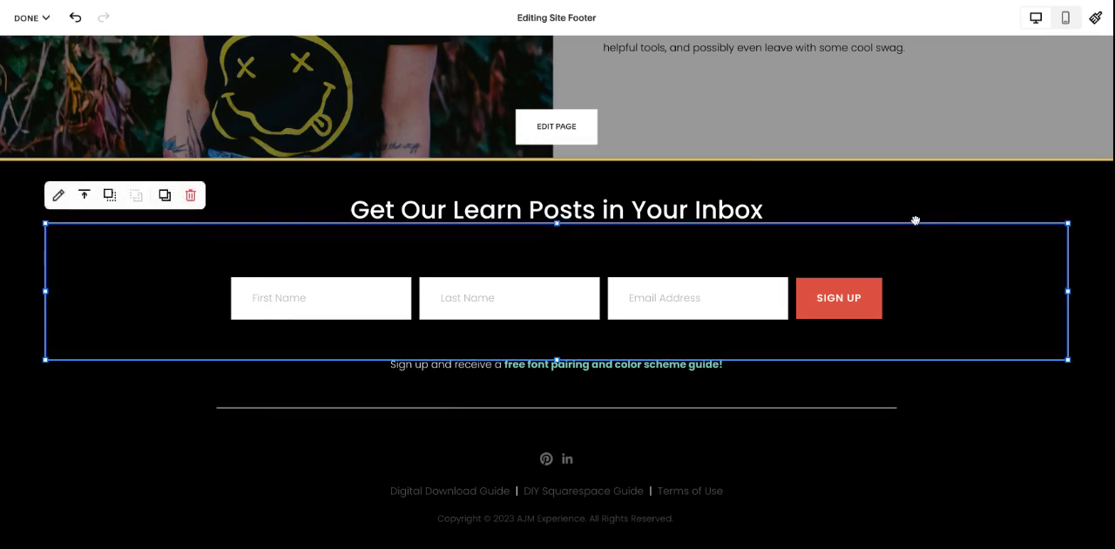
{"action": "left_click", "coordinate": [983, 189]}
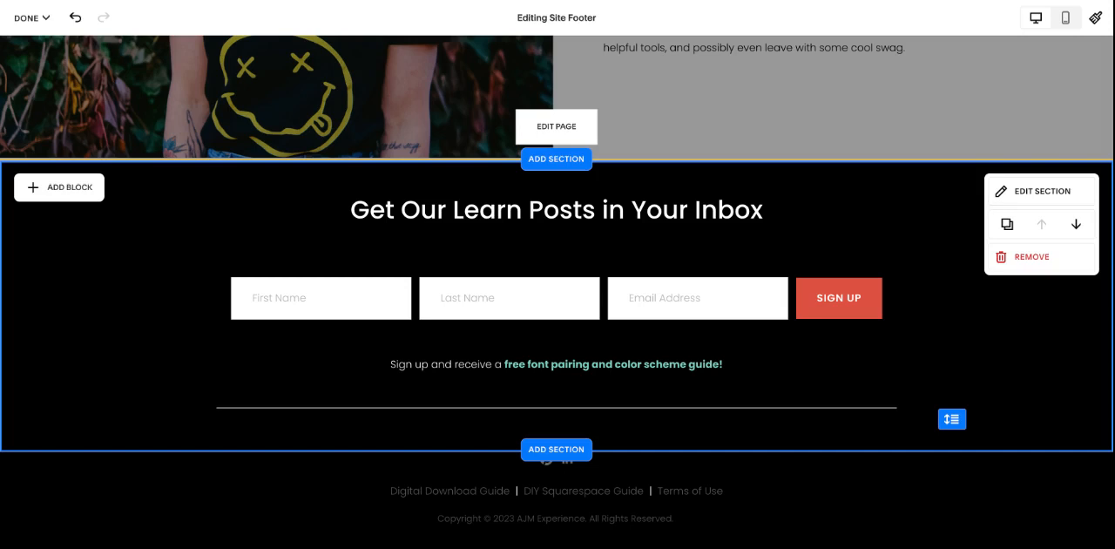
Step: Switch from footer editing to page editing and back to the footer
{"action": "scroll", "coordinate": [791, 185], "scroll_direction": "down", "scroll_amount": 1}
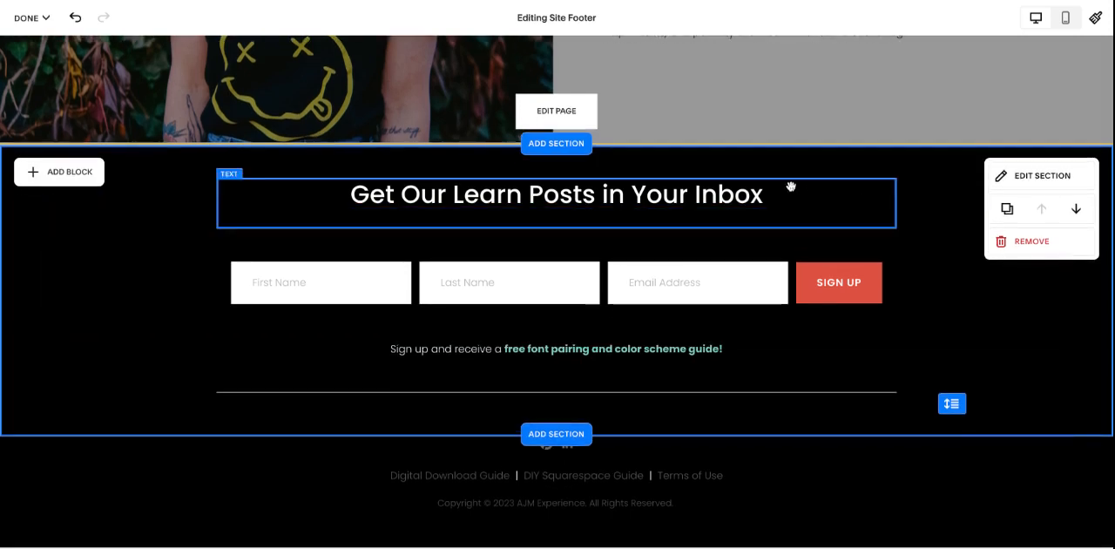
{"action": "scroll", "coordinate": [791, 186], "scroll_direction": "down", "scroll_amount": 1}
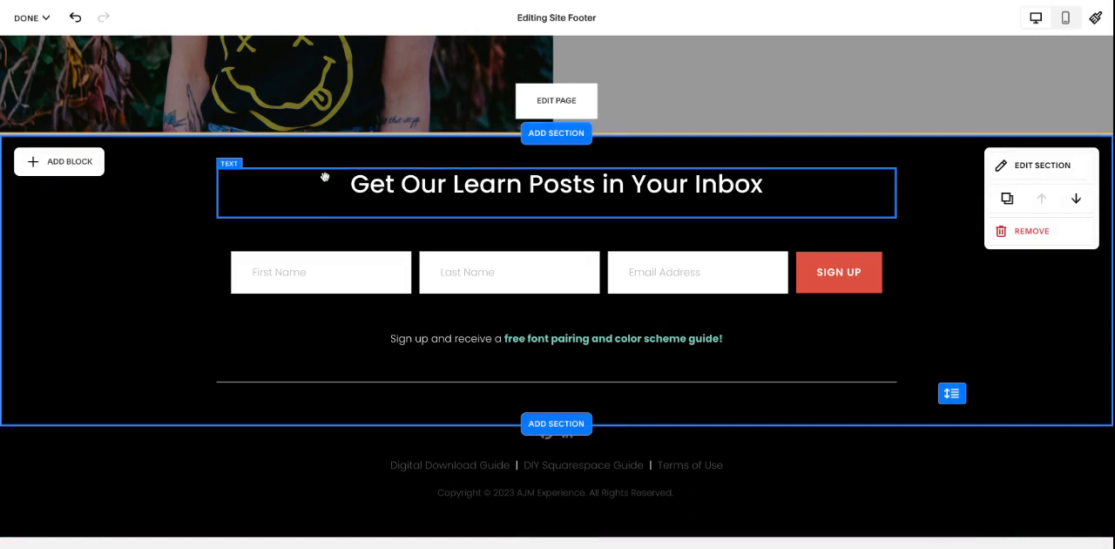
{"action": "left_click", "coordinate": [556, 103]}
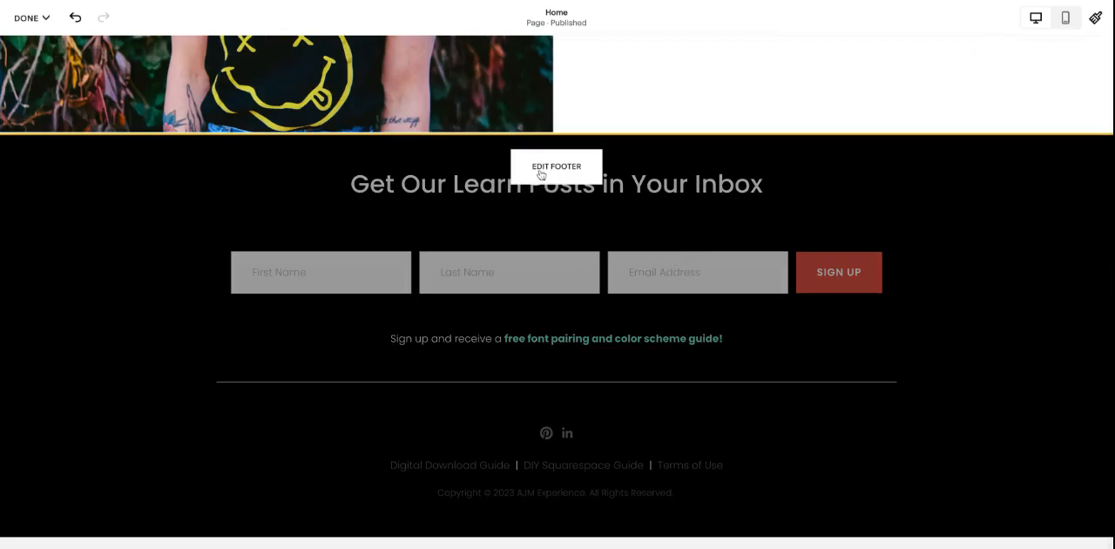
{"action": "left_click", "coordinate": [554, 169]}
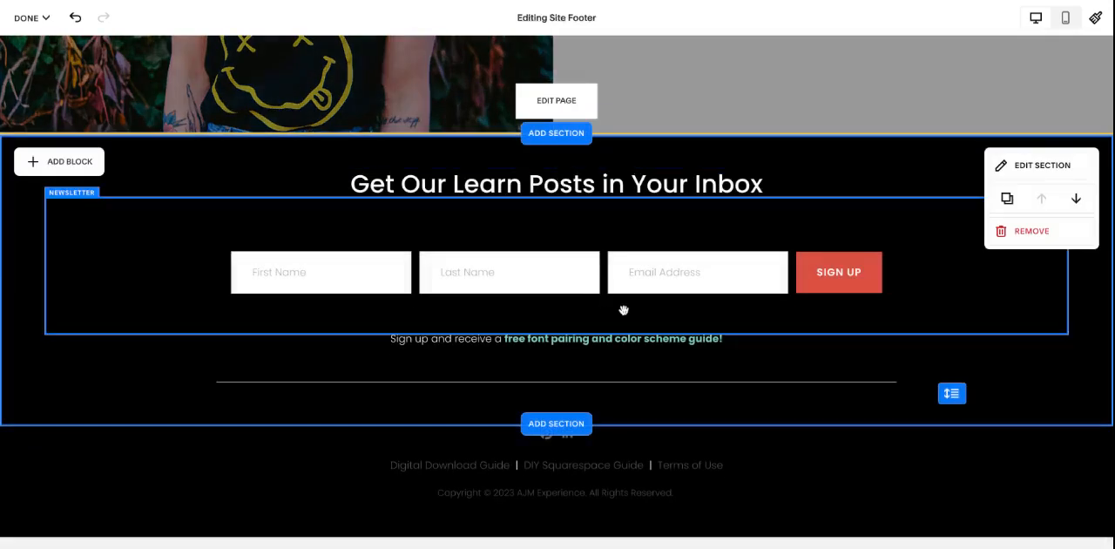
Step: Browse the prebuilt footer section layouts that can be added below the newsletter section, and close the collection without adding one
{"action": "left_click", "coordinate": [555, 424]}
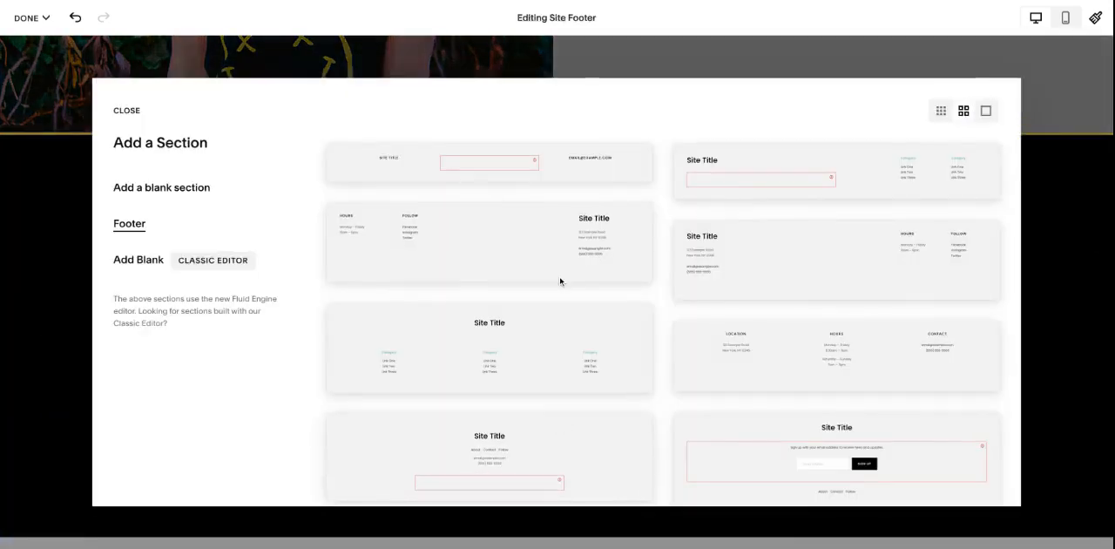
{"action": "scroll", "coordinate": [560, 282], "scroll_direction": "down", "scroll_amount": 5}
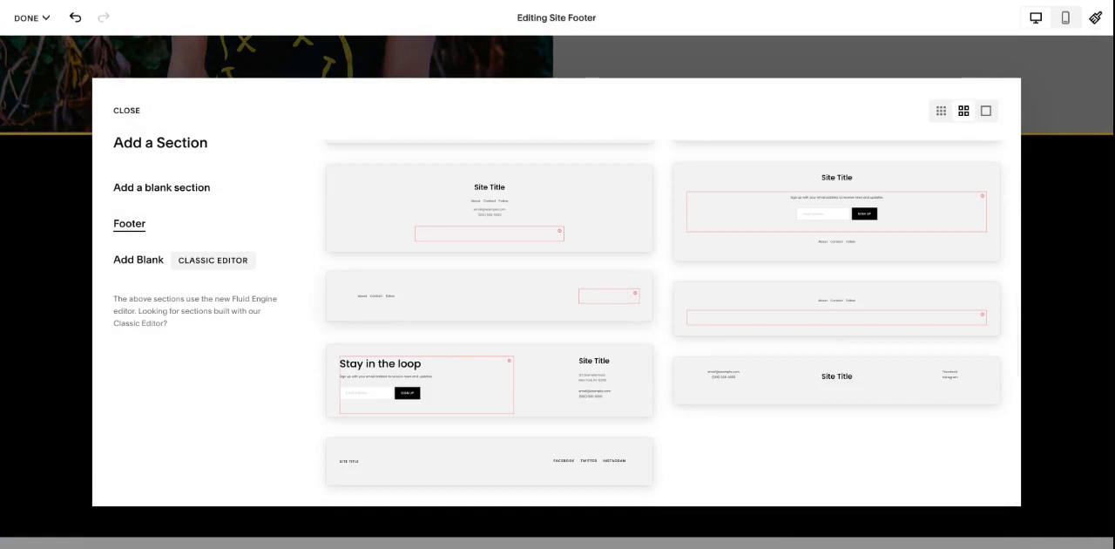
{"action": "scroll", "coordinate": [560, 281], "scroll_direction": "up", "scroll_amount": 10}
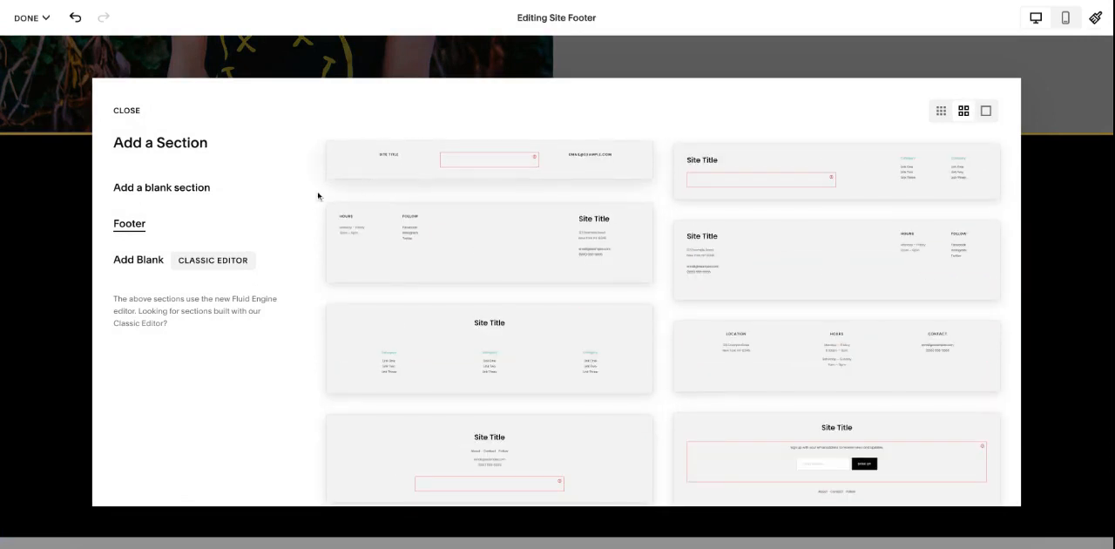
{"action": "left_click", "coordinate": [129, 113]}
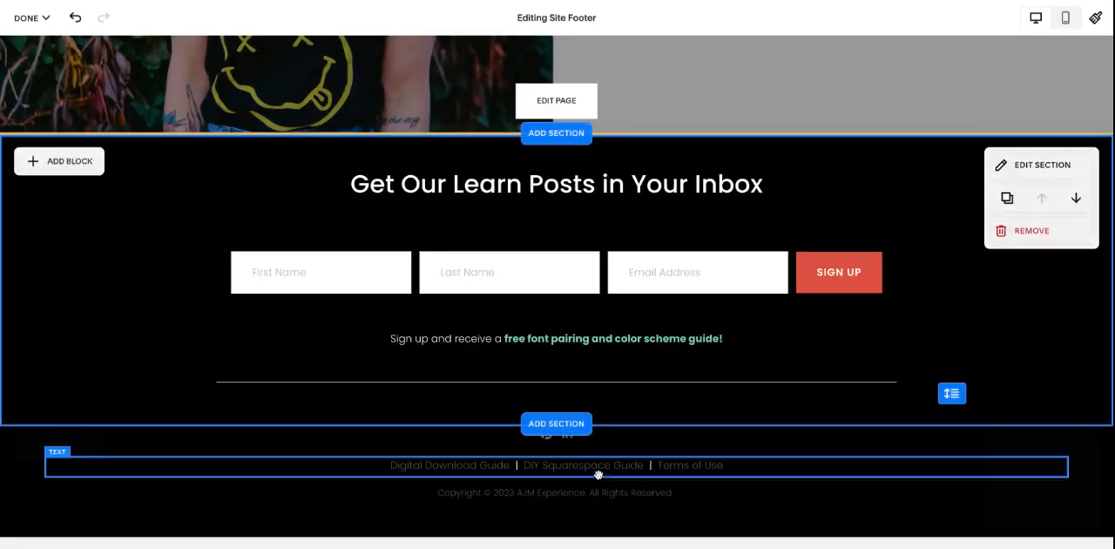
Step: Try the Light 1 color theme on the footer section holding the links and copyright, and restore its black theme
{"action": "left_click", "coordinate": [1025, 234]}
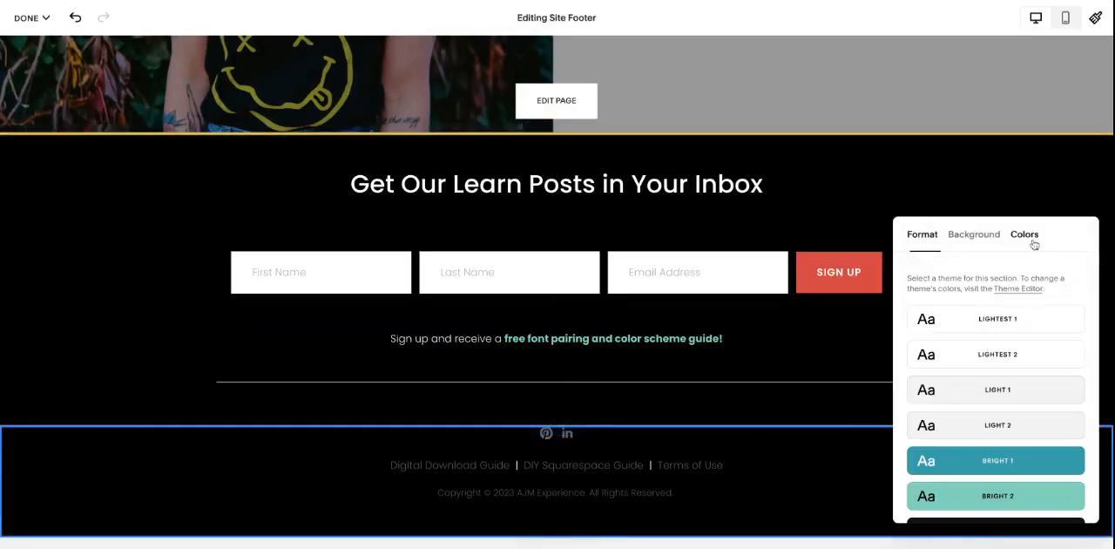
{"action": "left_click", "coordinate": [1031, 394]}
{"action": "scroll", "coordinate": [1028, 410], "scroll_direction": "down", "scroll_amount": 4}
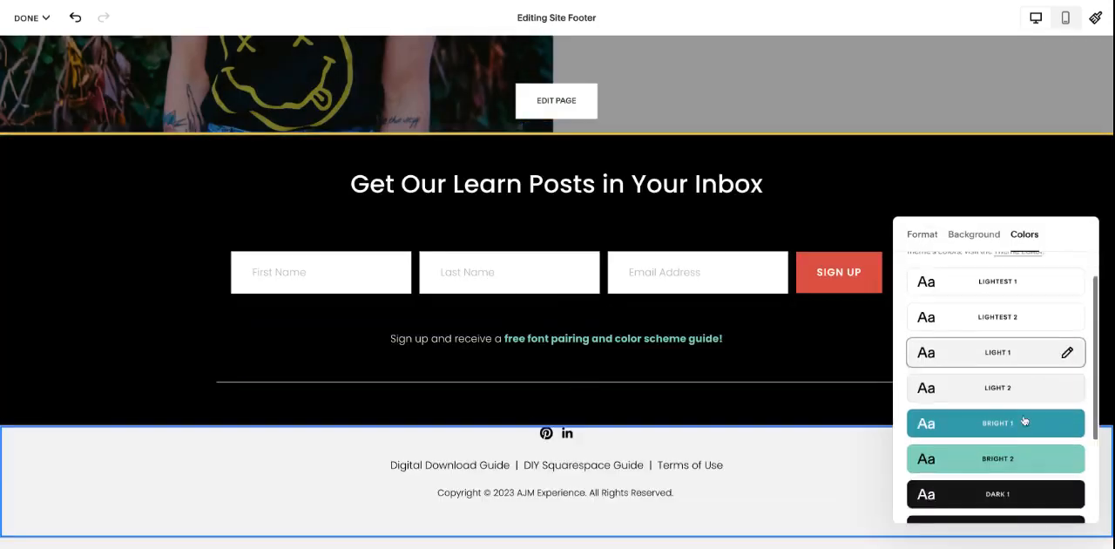
{"action": "left_click", "coordinate": [1007, 368]}
{"action": "left_click", "coordinate": [996, 435]}
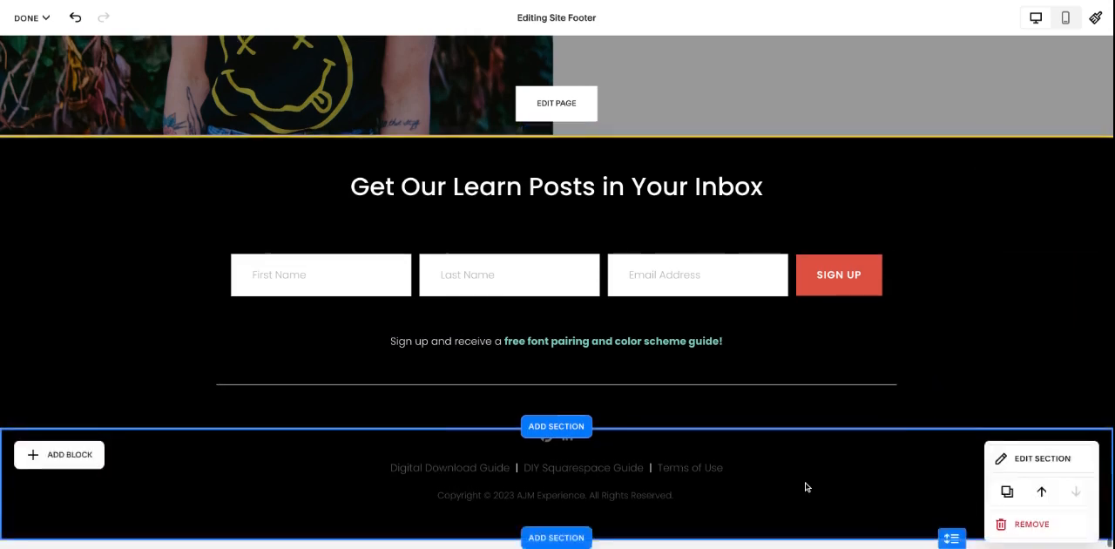
Step: Leave footer editing, discard the footer changes and exit the Home page editor
{"action": "scroll", "coordinate": [804, 486], "scroll_direction": "up", "scroll_amount": 1}
{"action": "scroll", "coordinate": [805, 487], "scroll_direction": "down", "scroll_amount": 1}
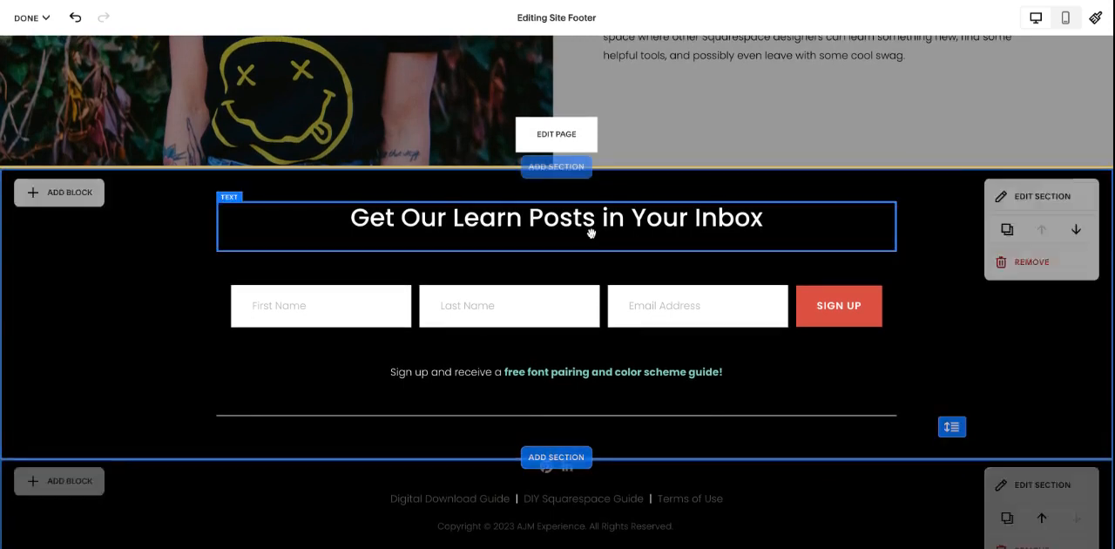
{"action": "left_click", "coordinate": [655, 150]}
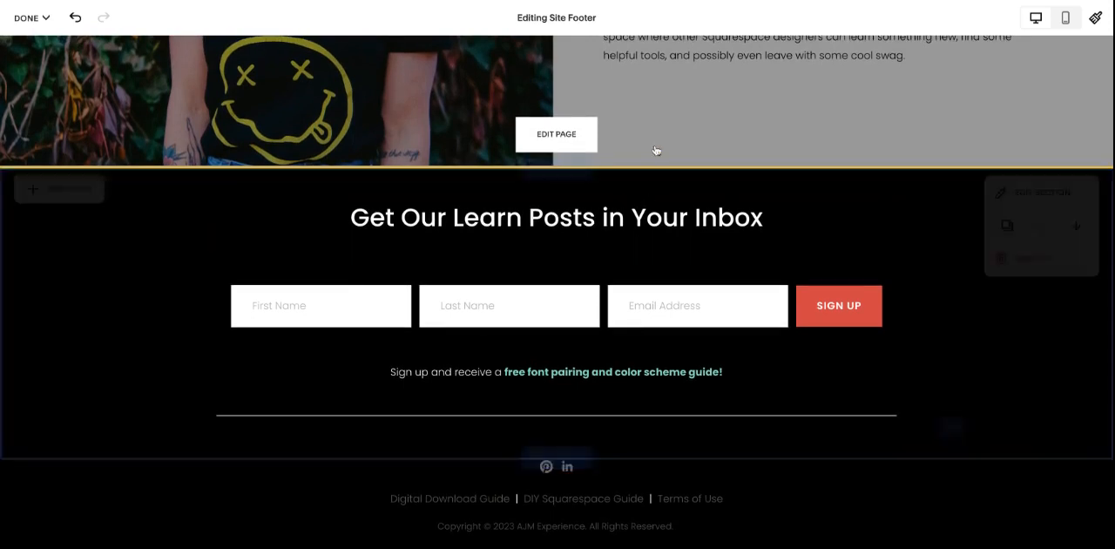
{"action": "left_click", "coordinate": [31, 18]}
{"action": "left_click", "coordinate": [49, 77]}
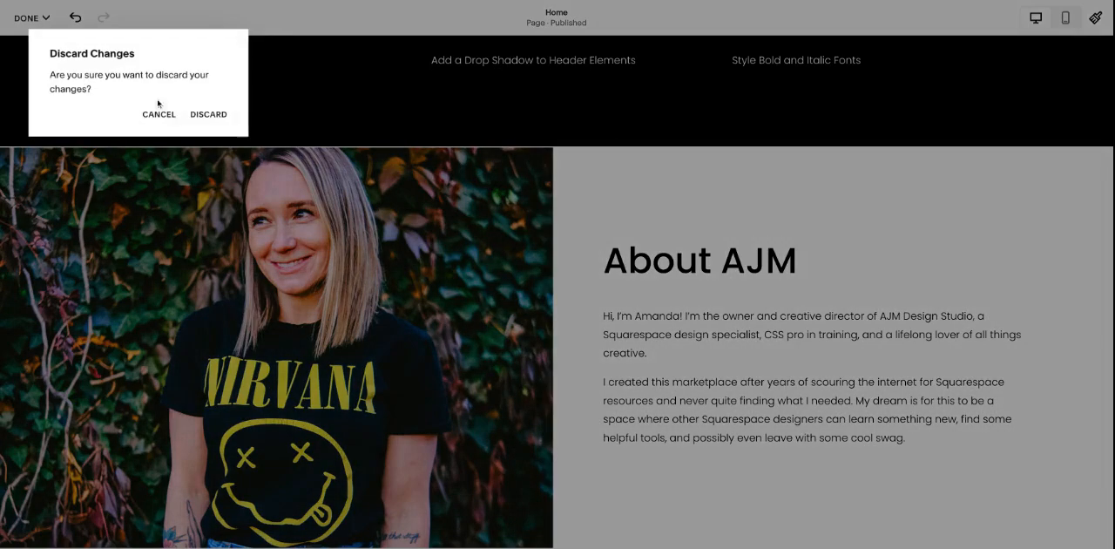
{"action": "left_click", "coordinate": [212, 113]}
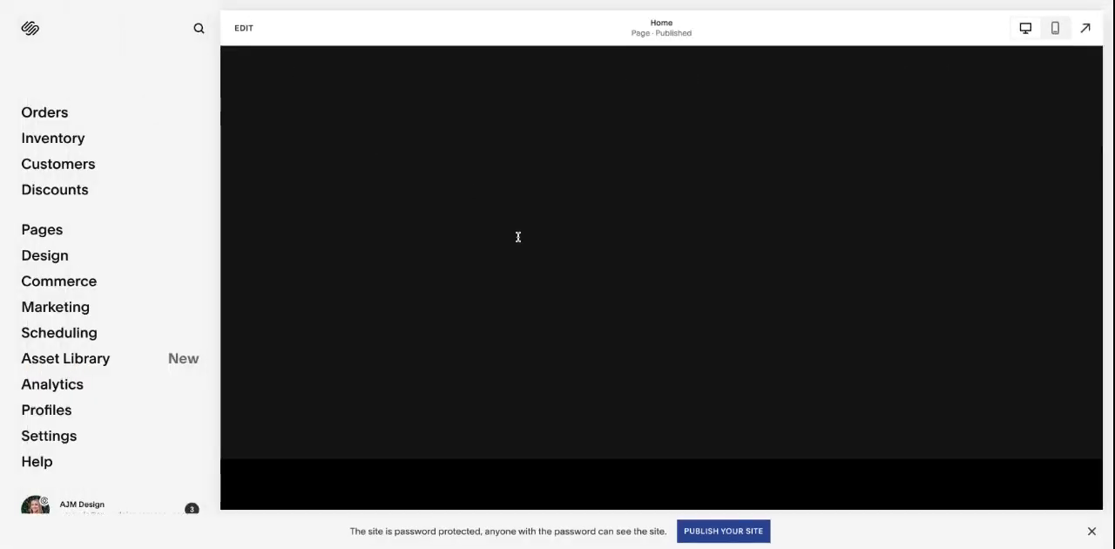